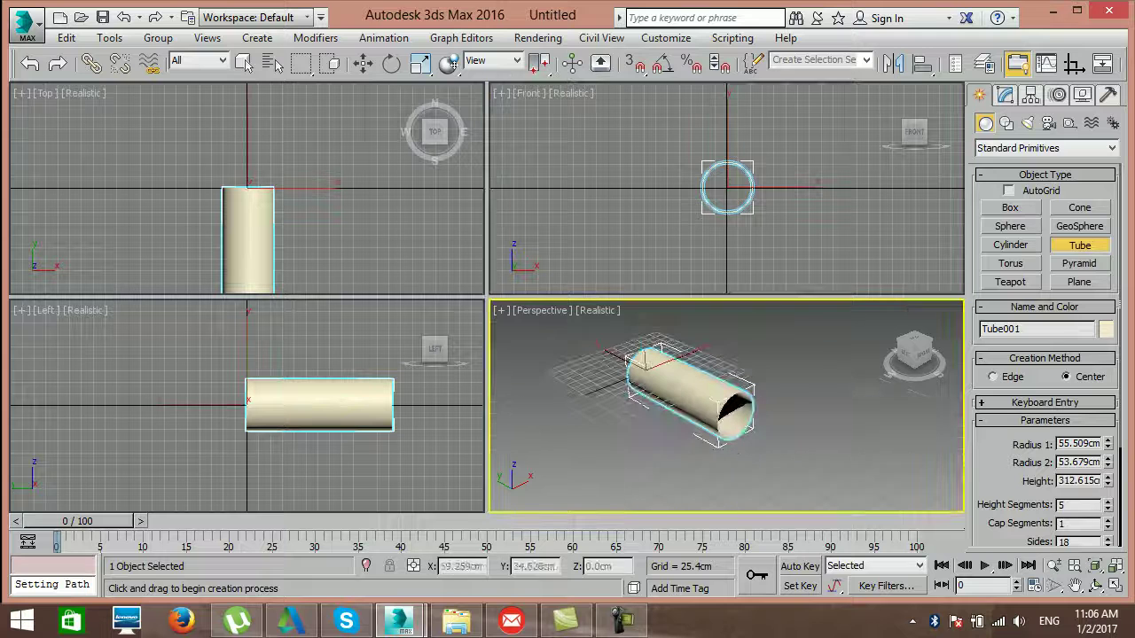
# Lengthen the tube to about 638 cm with 75 height segments and display the Top viewport as Wireframe.
pyautogui.moveTo(1107, 478); pyautogui.dragTo(1108, 399)
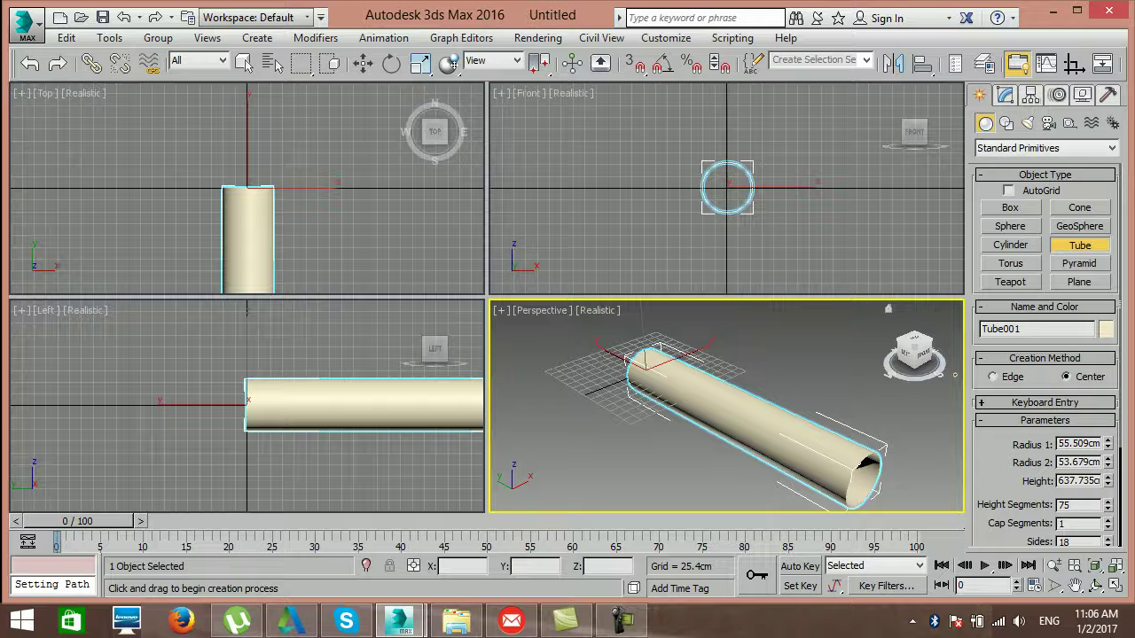
pyautogui.click(84, 93)
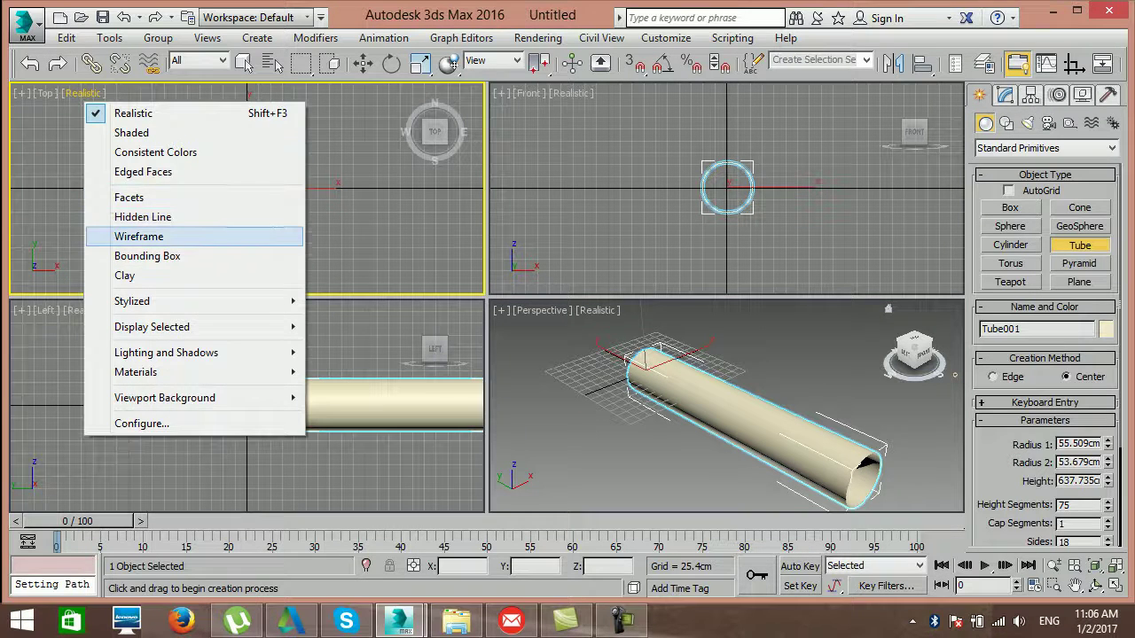
pyautogui.click(138, 236)
pyautogui.scroll(-5, 274, 188)
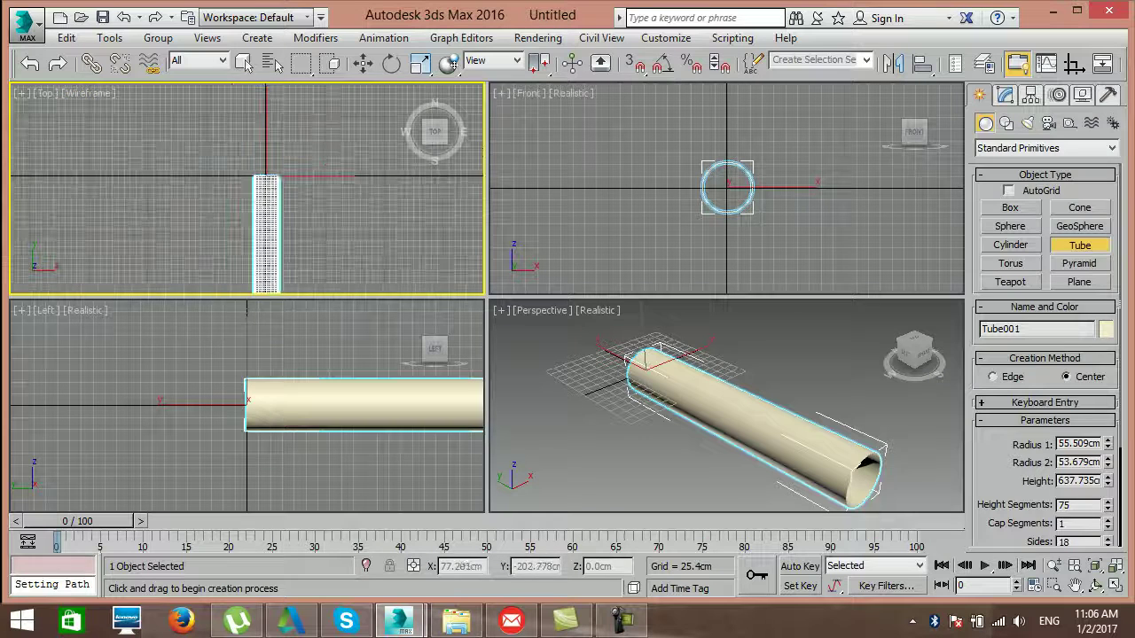
# Add a Bend modifier to the tube with an angle of 180 on the Z axis.
pyautogui.click(1004, 95)
pyautogui.click(1046, 143)
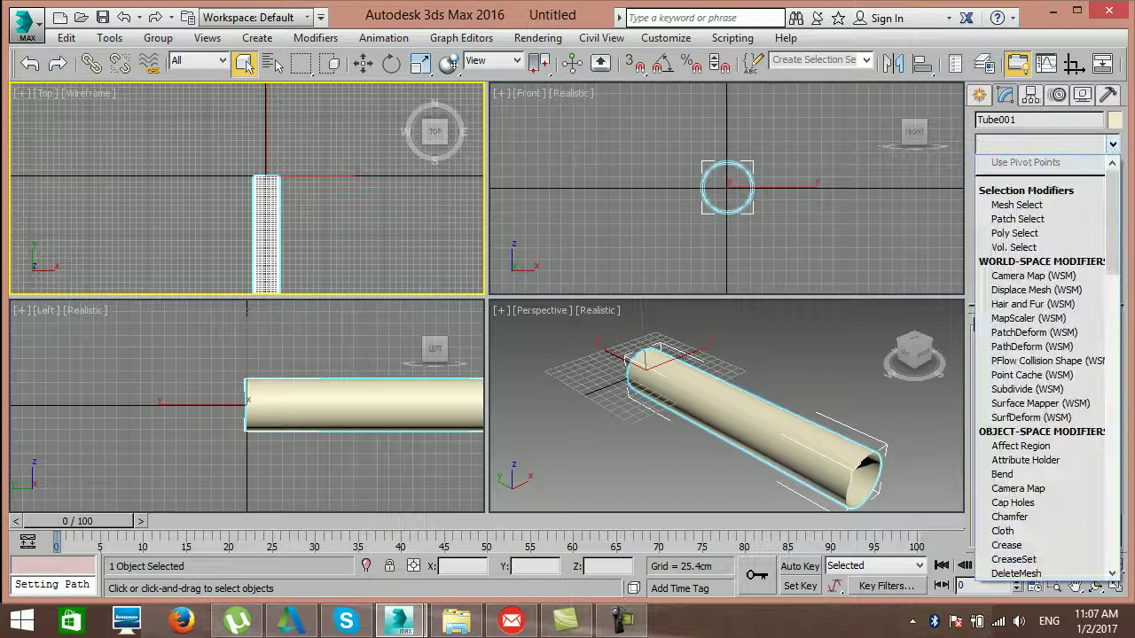
pyautogui.press('b')
pyautogui.press('Down')
pyautogui.press('Down')
pyautogui.press('Up')
pyautogui.press('Up')
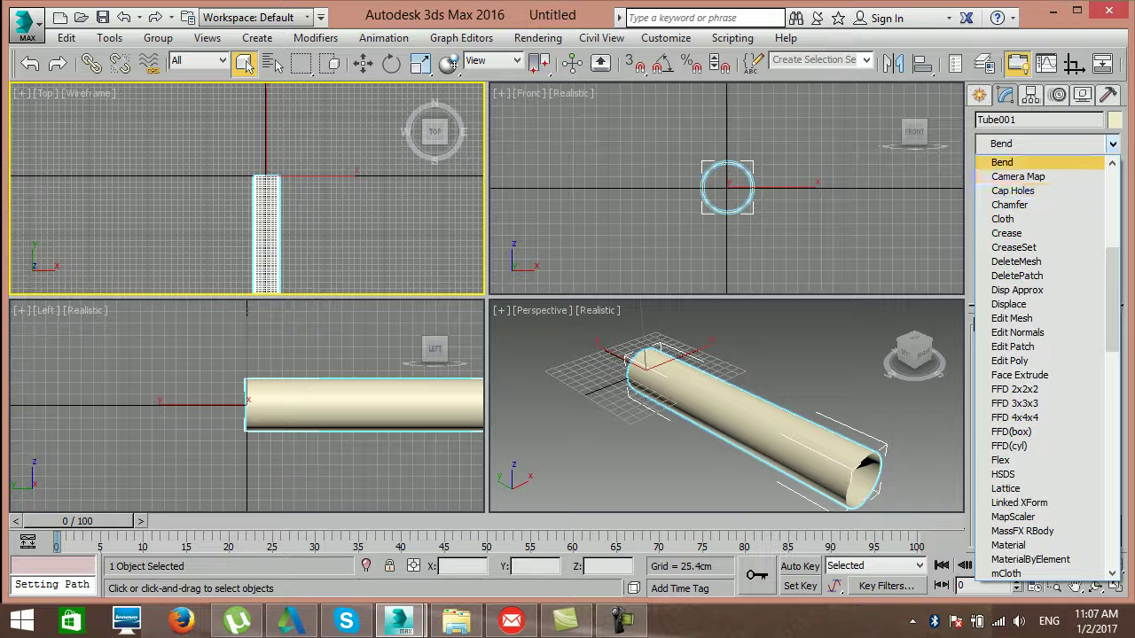
pyautogui.press('Return')
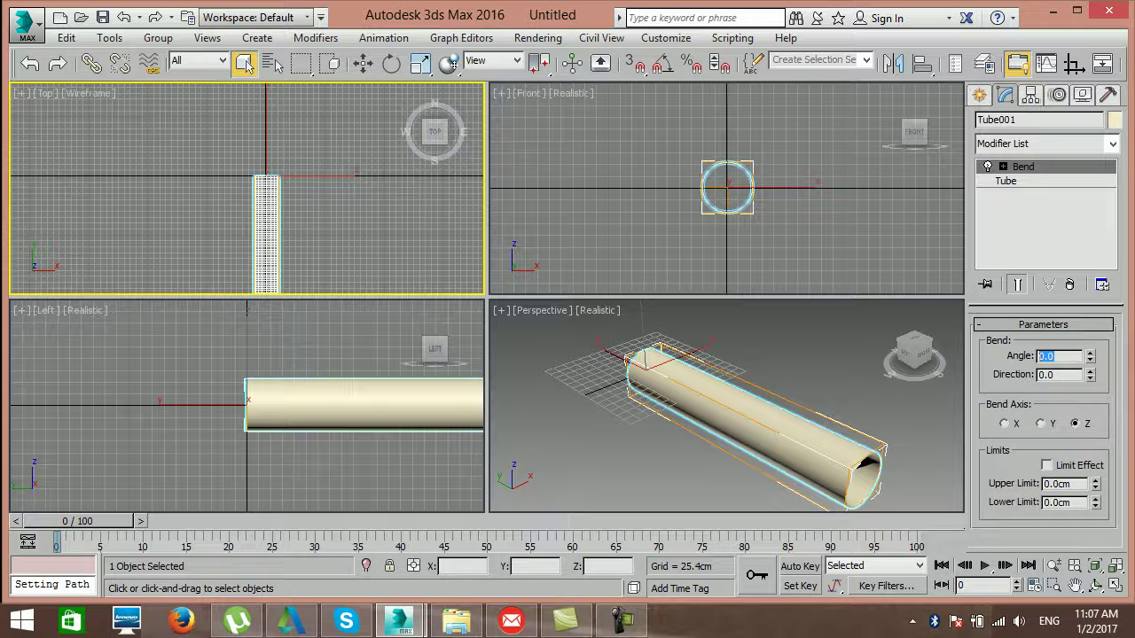
pyautogui.press('Return')
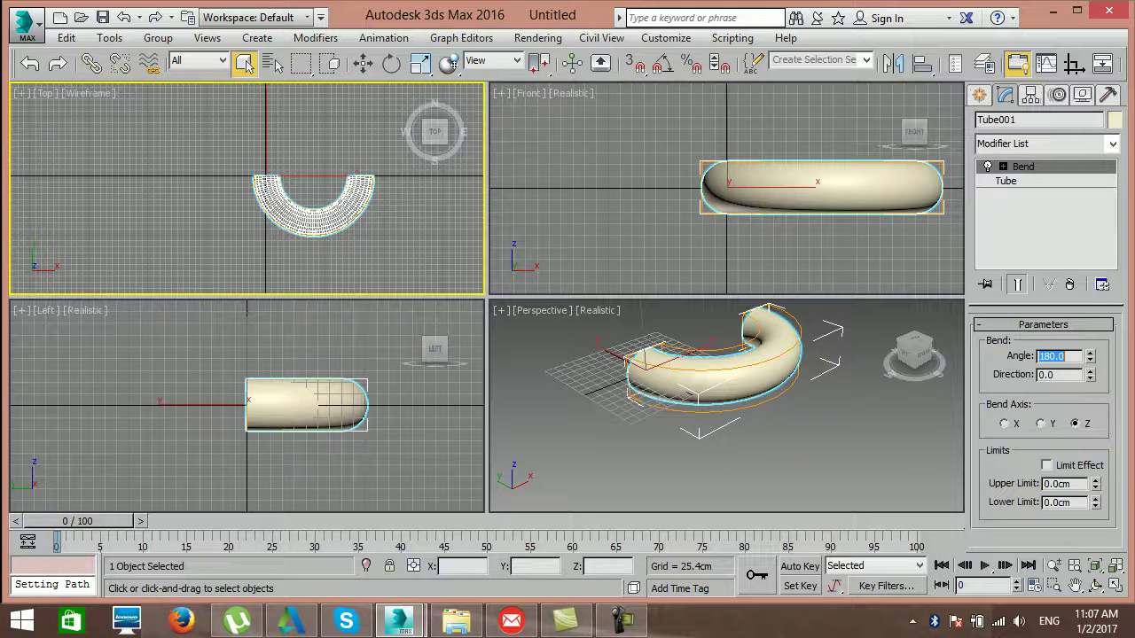
pyautogui.press('z')
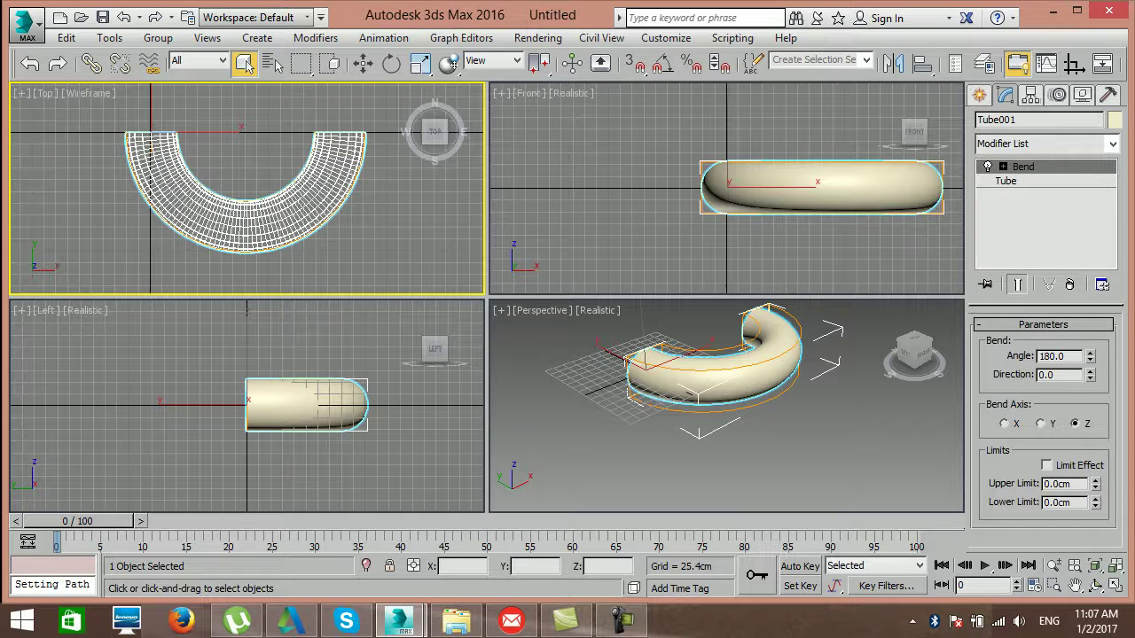
# Draw a circle spline of about 215 cm radius in the Top viewport, centred between the bent tube's ends.
pyautogui.click(979, 95)
pyautogui.click(1006, 123)
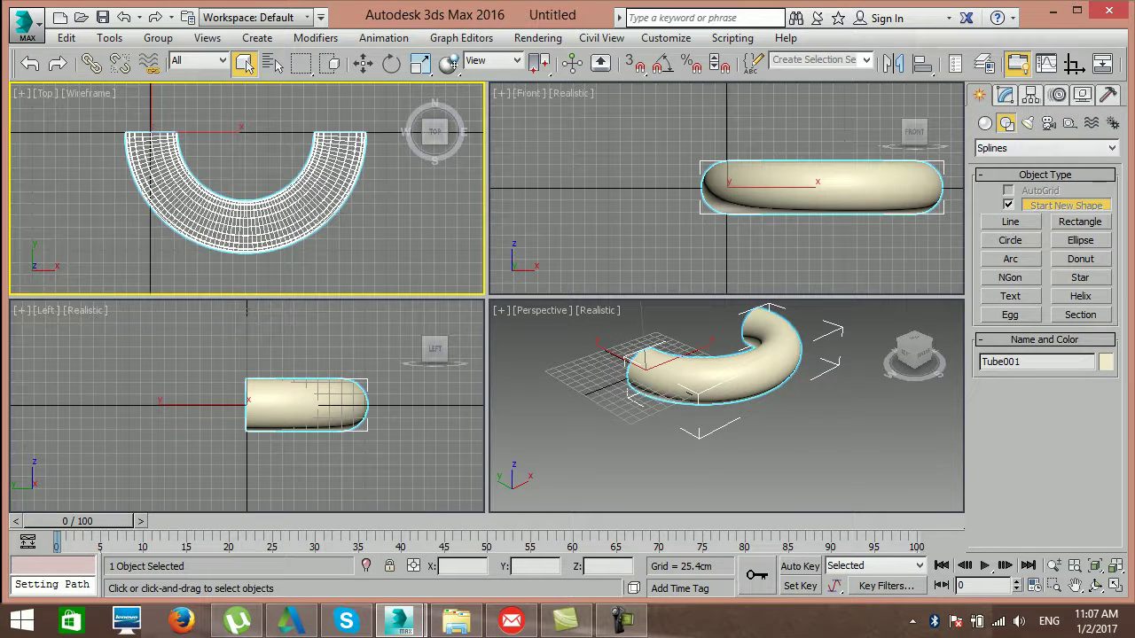
pyautogui.click(1011, 240)
pyautogui.moveTo(247, 129); pyautogui.dragTo(168, 187)
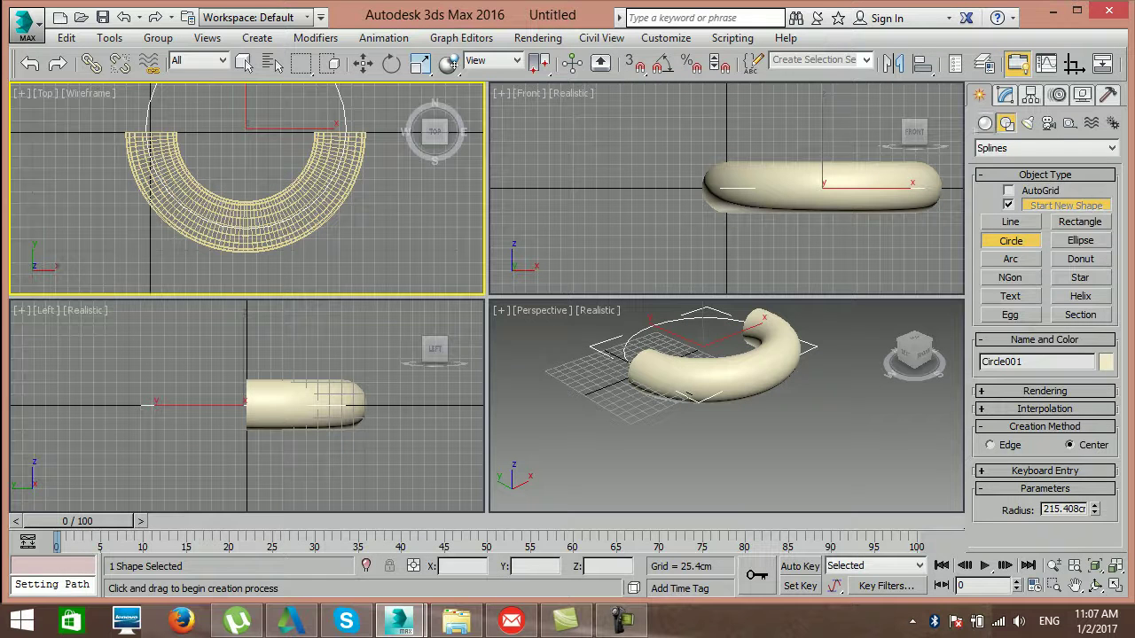
pyautogui.click(245, 63)
pyautogui.press('z')
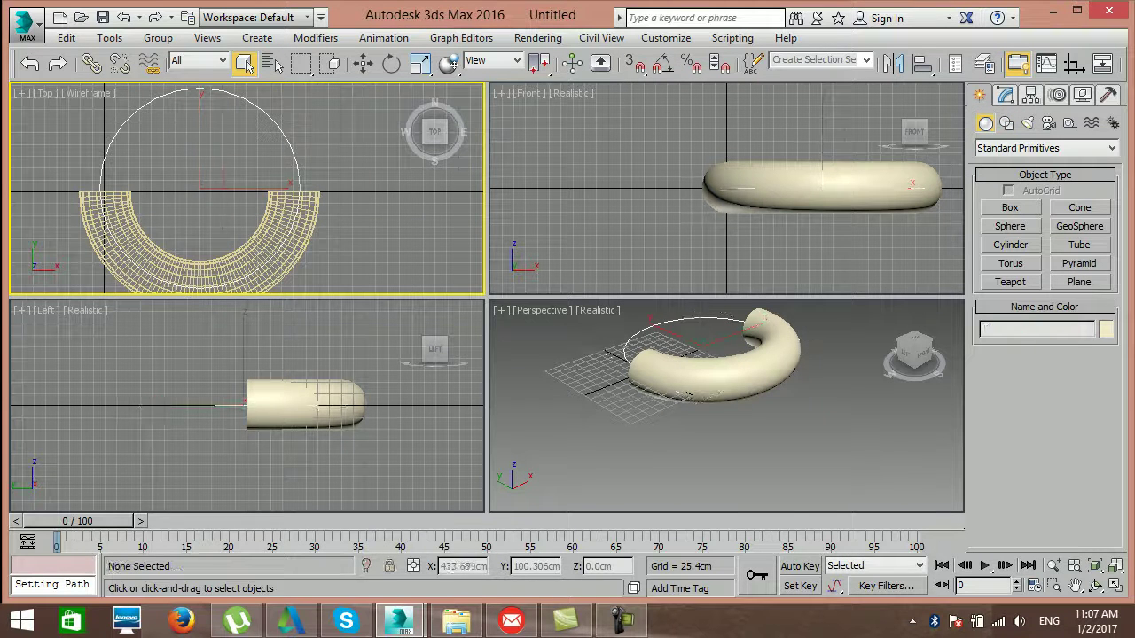
# Create a small sphere of about 21 cm radius outside the circle in the Top viewport.
pyautogui.click(317, 140)
pyautogui.click(1010, 226)
pyautogui.moveTo(337, 145); pyautogui.dragTo(342, 150)
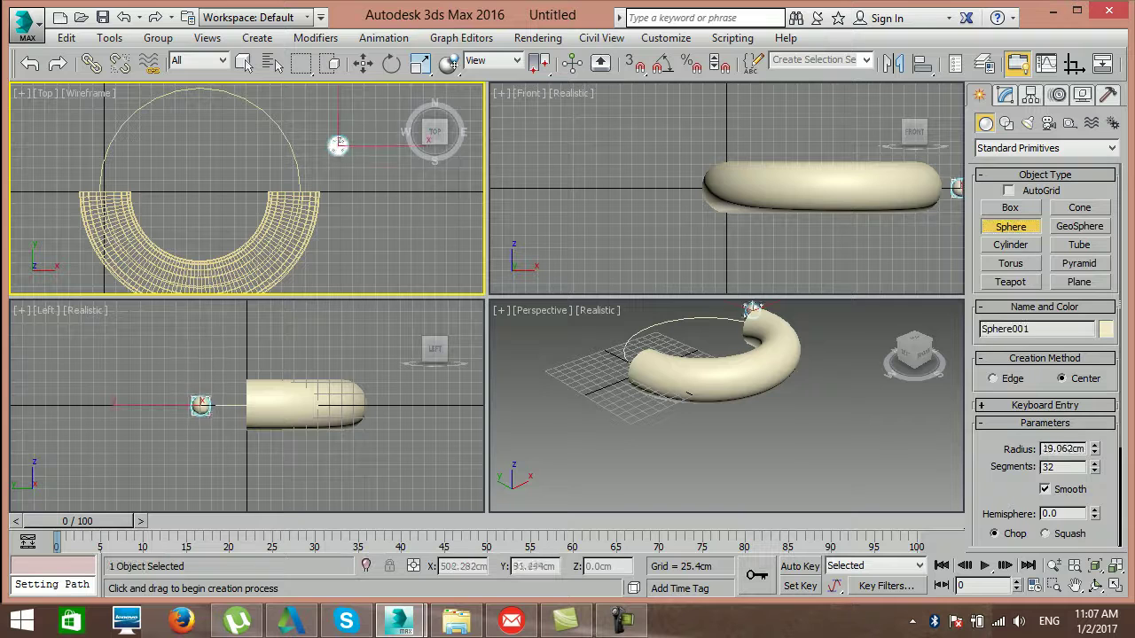
# Apply a Path Constraint to the sphere using the circle as its path.
pyautogui.click(383, 37)
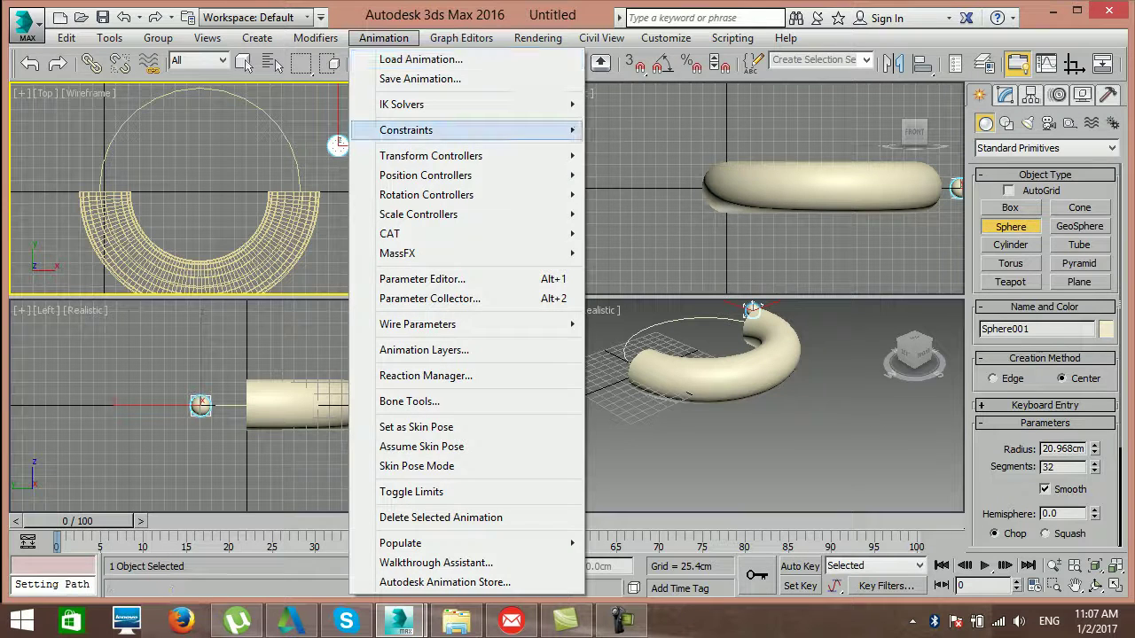
pyautogui.moveTo(406, 129)
pyautogui.click(646, 175)
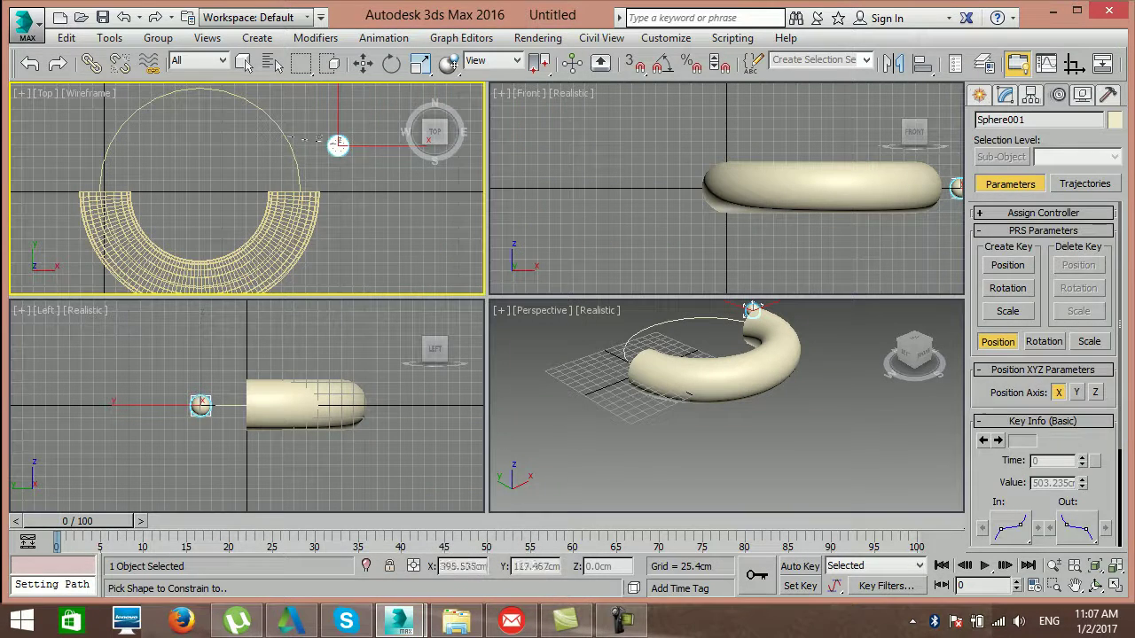
pyautogui.click(286, 138)
# Rotate the circle path in the Top viewport so the sphere starts just outside one tube opening, and clear the selection.
pyautogui.click(285, 138)
pyautogui.press('e')
pyautogui.moveTo(146, 151); pyautogui.dragTo(33, 291)
pyautogui.click(873, 461)
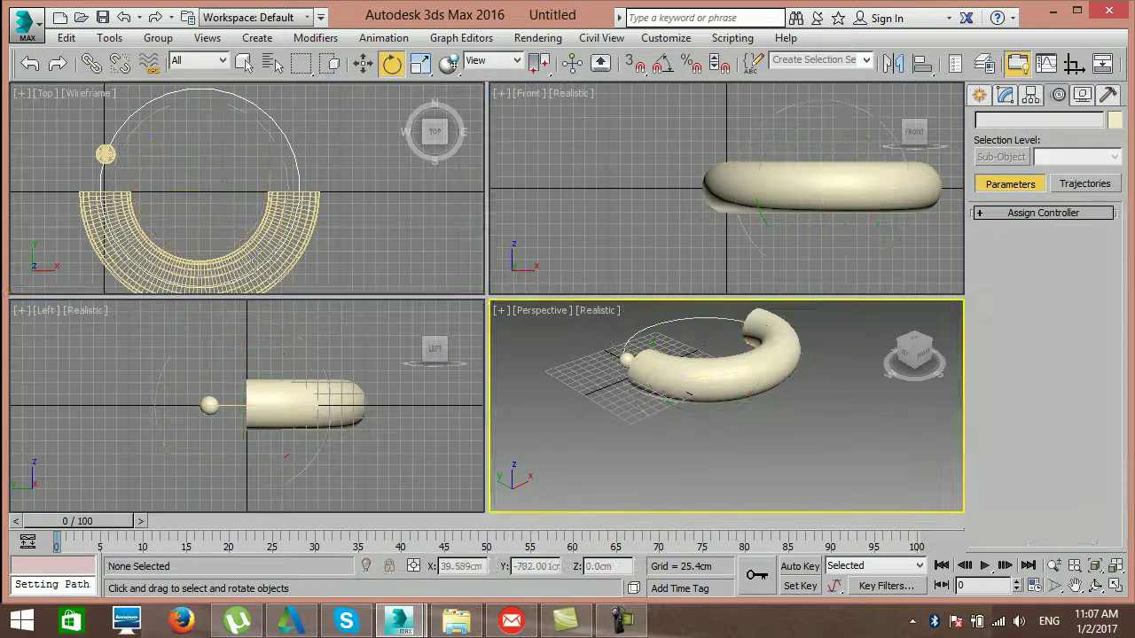
# Turn off Shadows in the Perspective viewport's lighting settings, with the view facing the tube's open ends.
pyautogui.hotkey('ctrl', 'r')
pyautogui.moveTo(687, 395); pyautogui.dragTo(656, 382)
pyautogui.scroll(4, 782, 366)
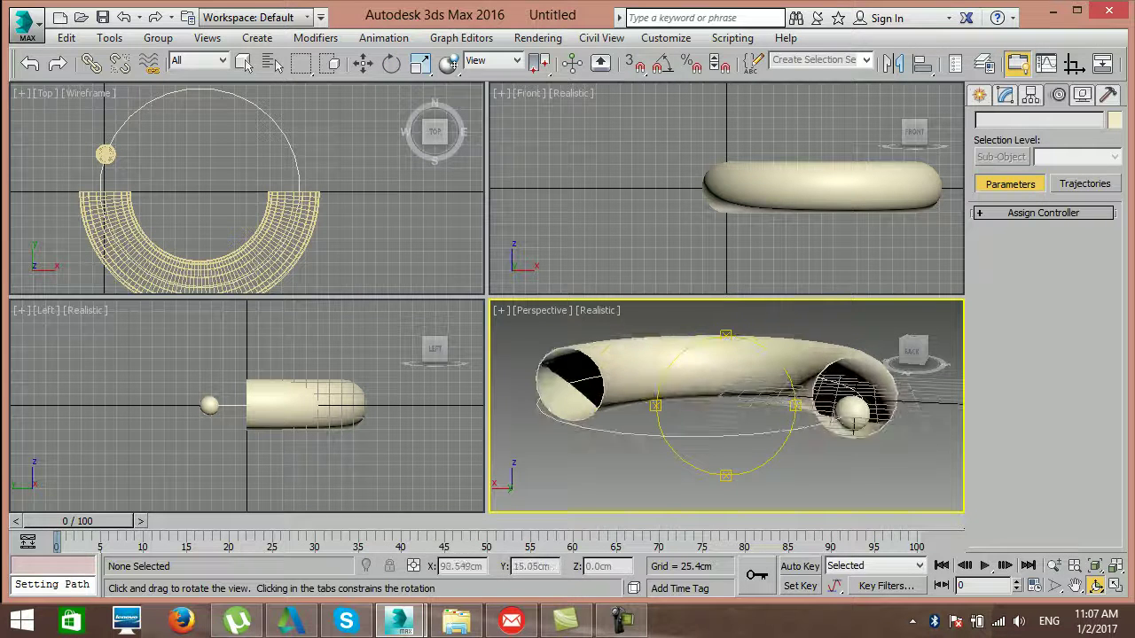
pyautogui.click(603, 311)
pyautogui.moveTo(690, 518)
pyautogui.click(876, 584)
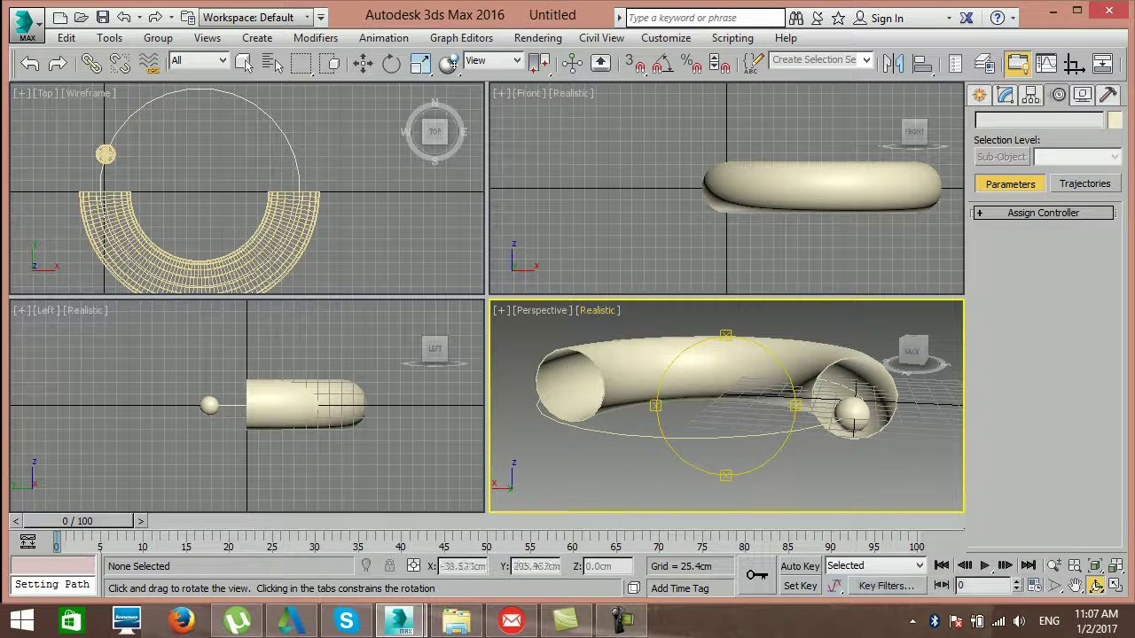
# Play the animation to watch the sphere travel along the circle, and review the Perspective viewport's lighting and shadow options.
pyautogui.click(984, 564)
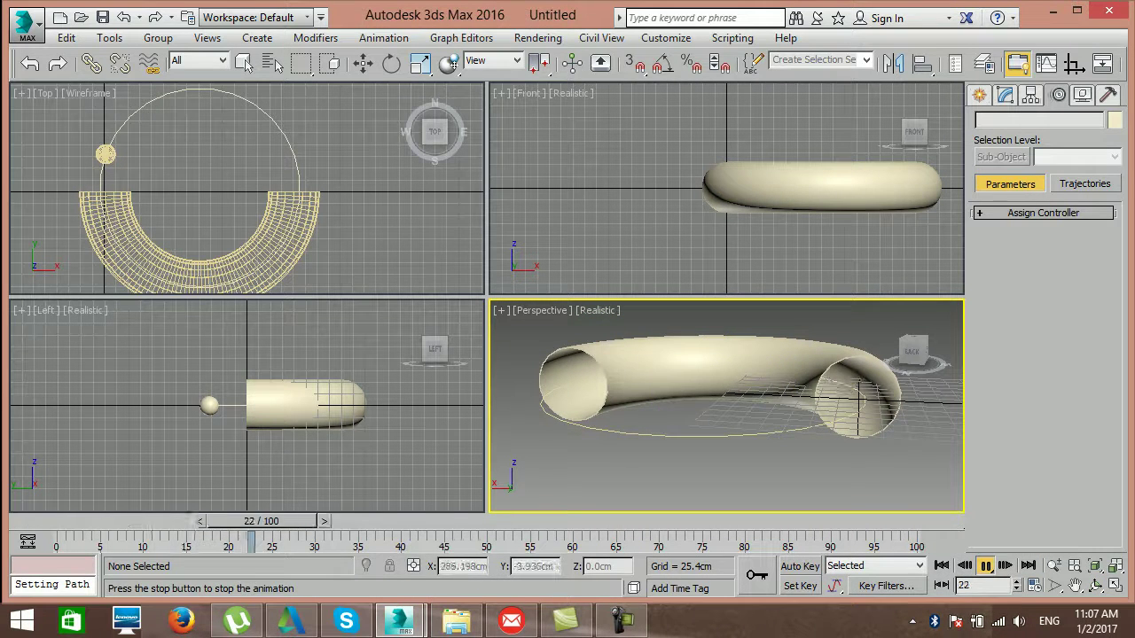
pyautogui.click(596, 310)
pyautogui.moveTo(693, 519)
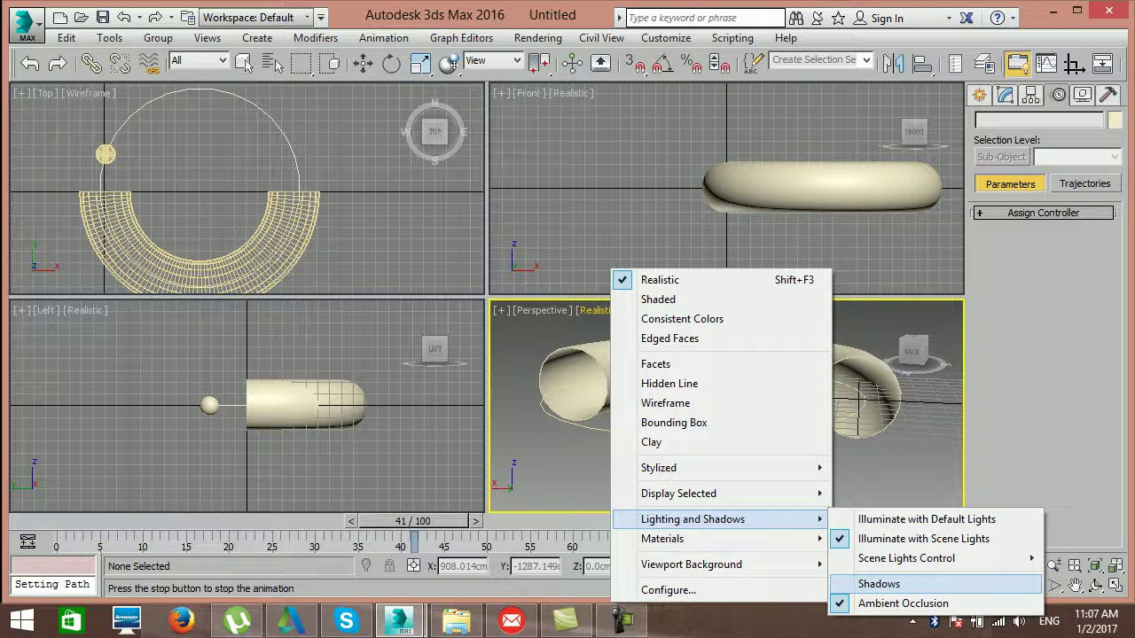
pyautogui.click(877, 583)
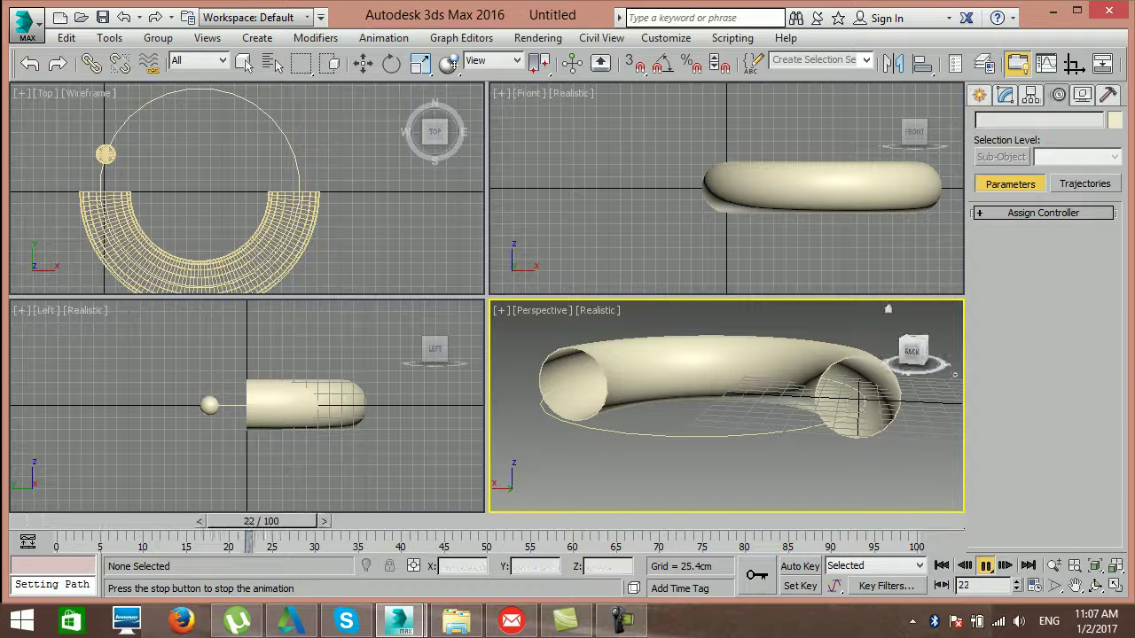
pyautogui.scroll(-4, 290, 190)
pyautogui.scroll(3, 233, 216)
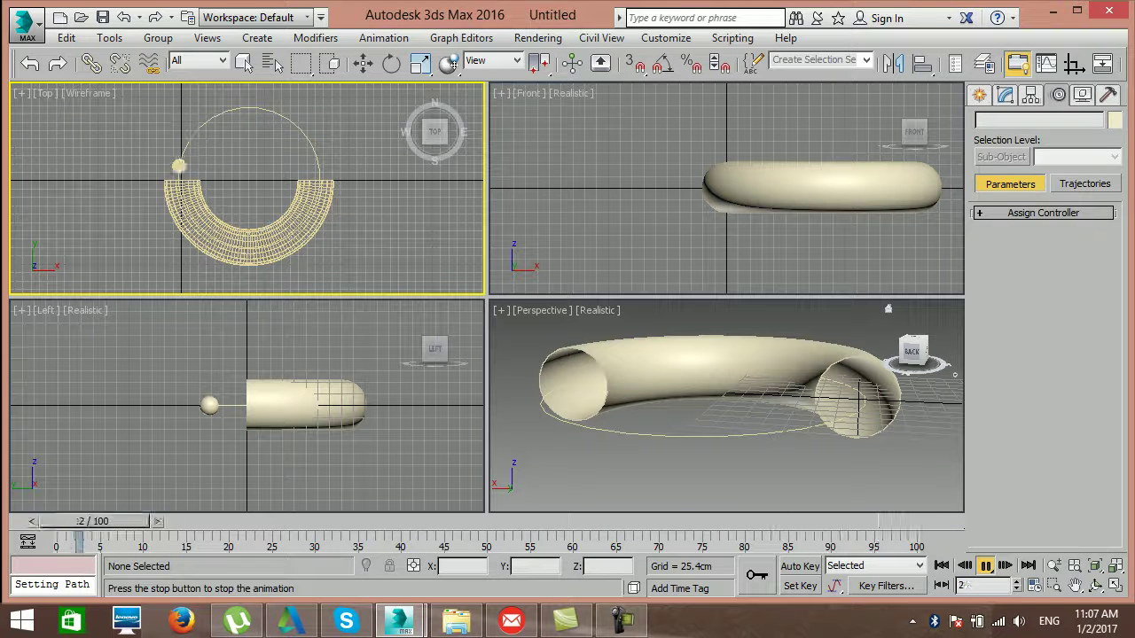
# Return the animation to frame 0 and create a Target camera outside the circle in the maximized Top viewport, aimed toward it.
pyautogui.click(980, 95)
pyautogui.click(1048, 123)
pyautogui.click(1095, 585)
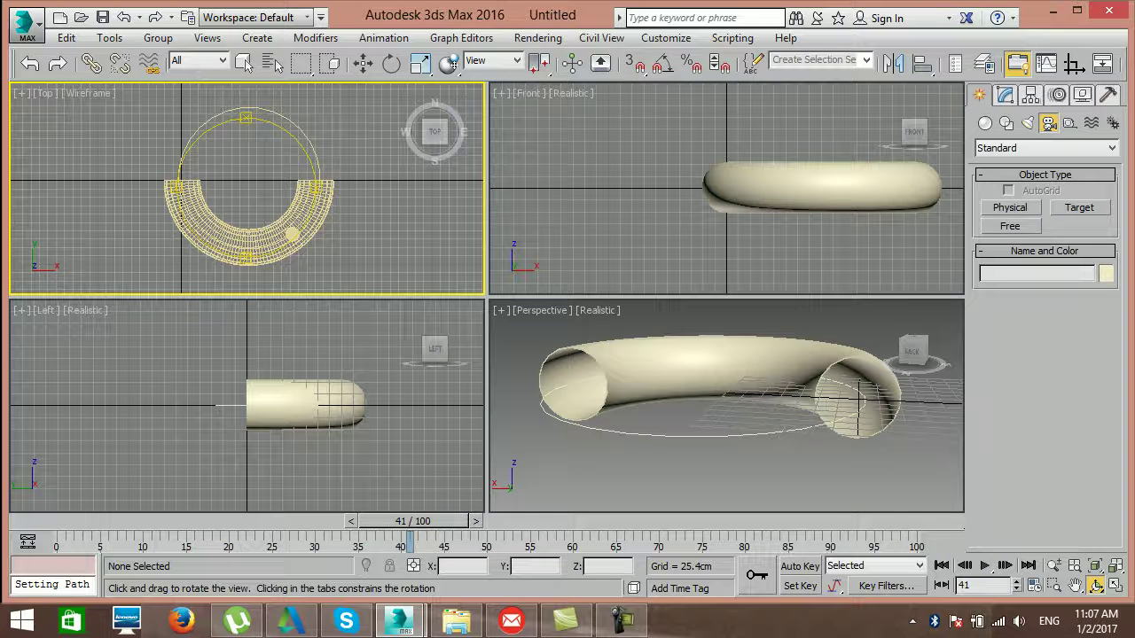
pyautogui.press('e')
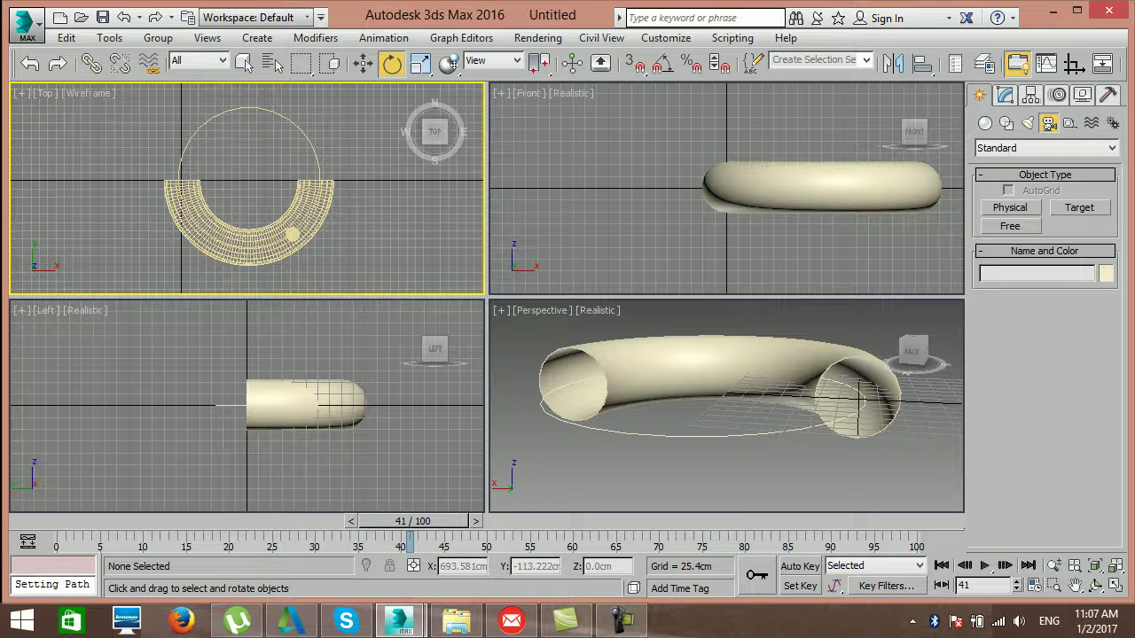
pyautogui.click(941, 565)
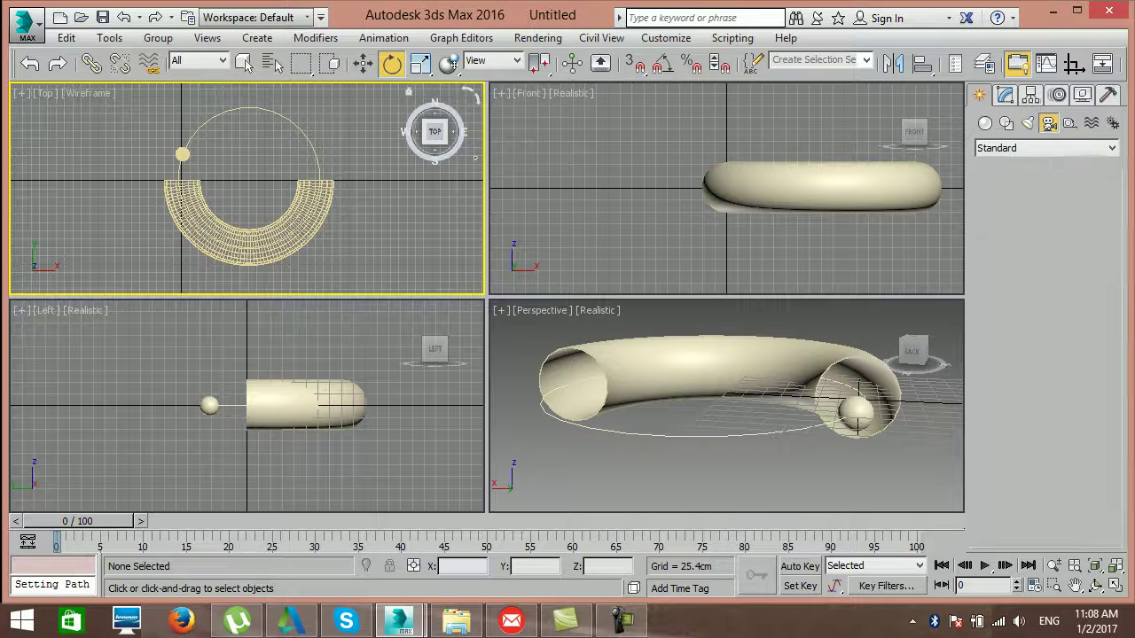
pyautogui.click(1080, 208)
pyautogui.scroll(-2, 335, 191)
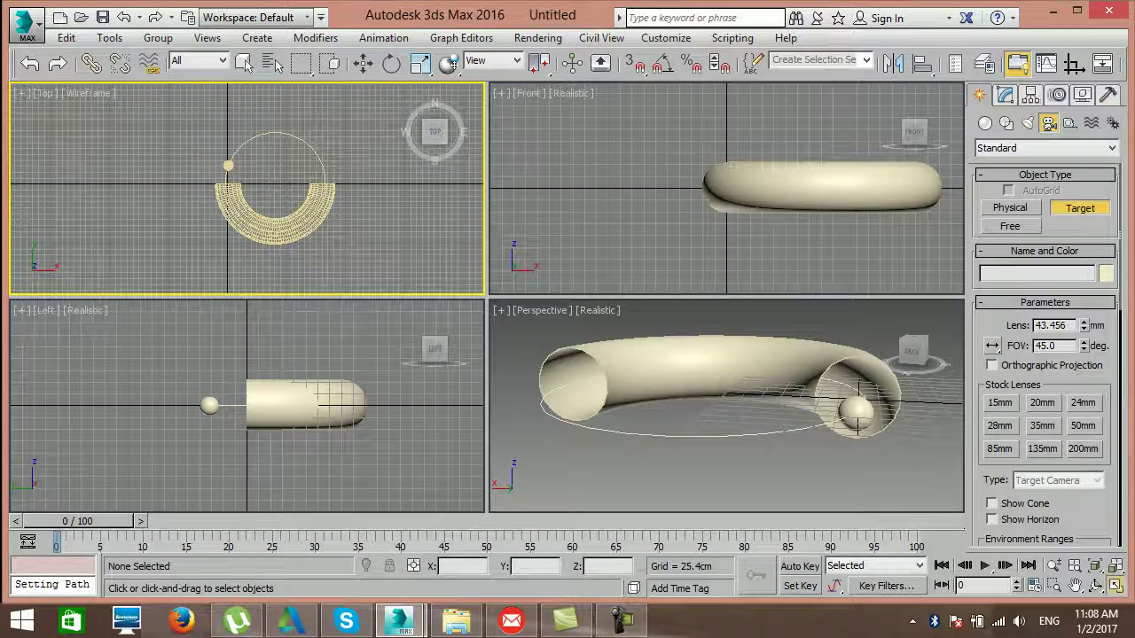
pyautogui.hotkey('alt', 'w')
pyautogui.moveTo(824, 180); pyautogui.dragTo(692, 169)
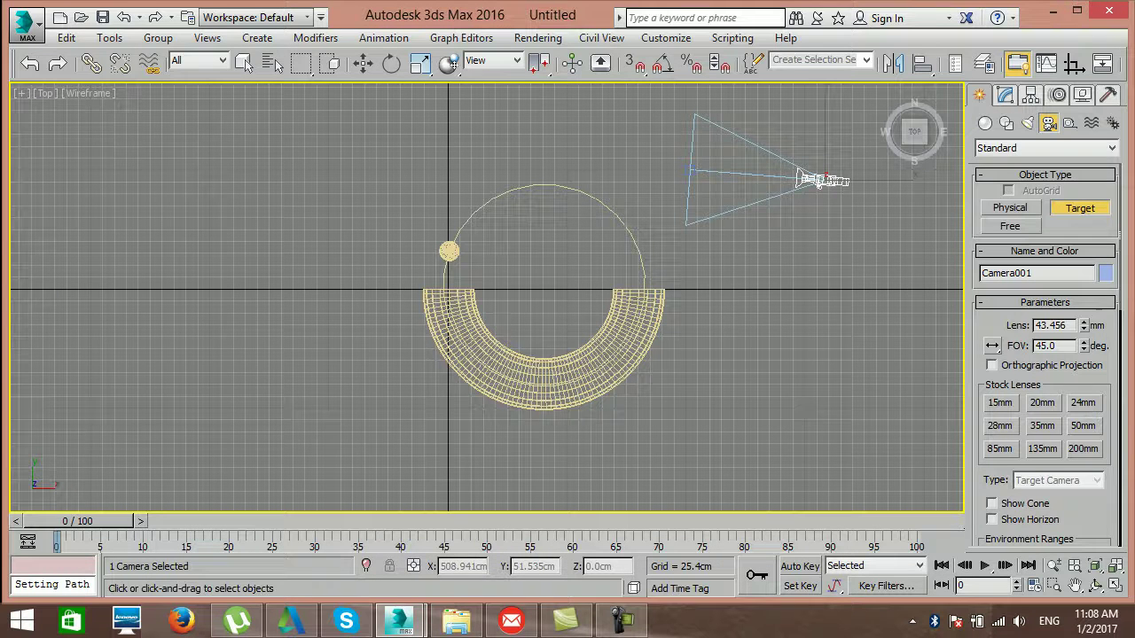
# Apply a Path Constraint to the camera using the same circle as its path.
pyautogui.press('e')
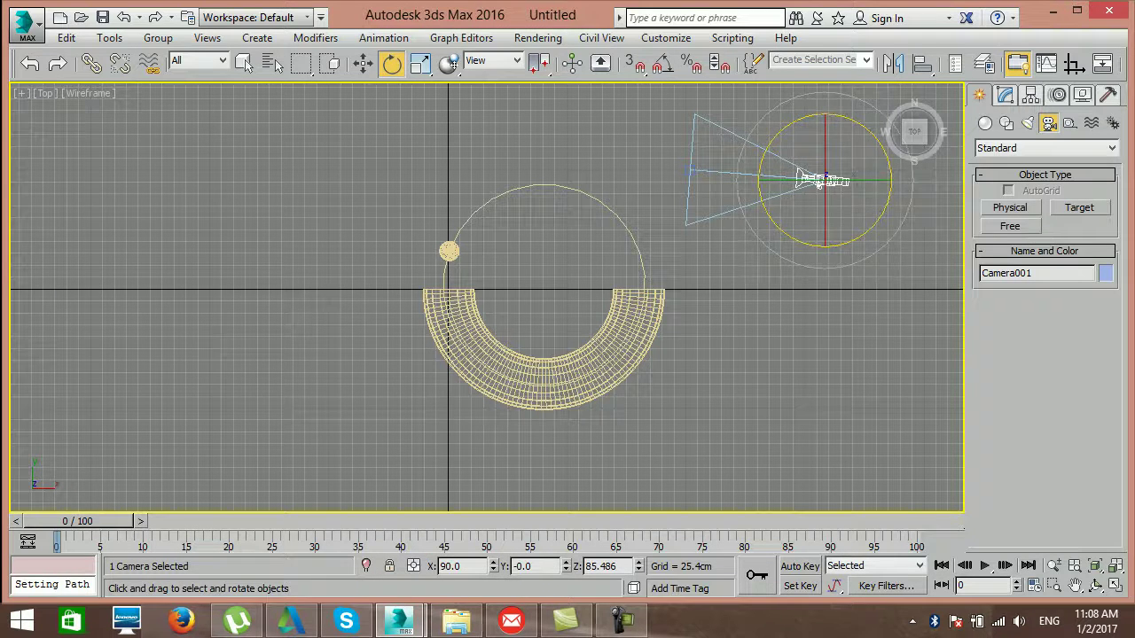
pyautogui.press('w')
pyautogui.click(383, 37)
pyautogui.moveTo(406, 130)
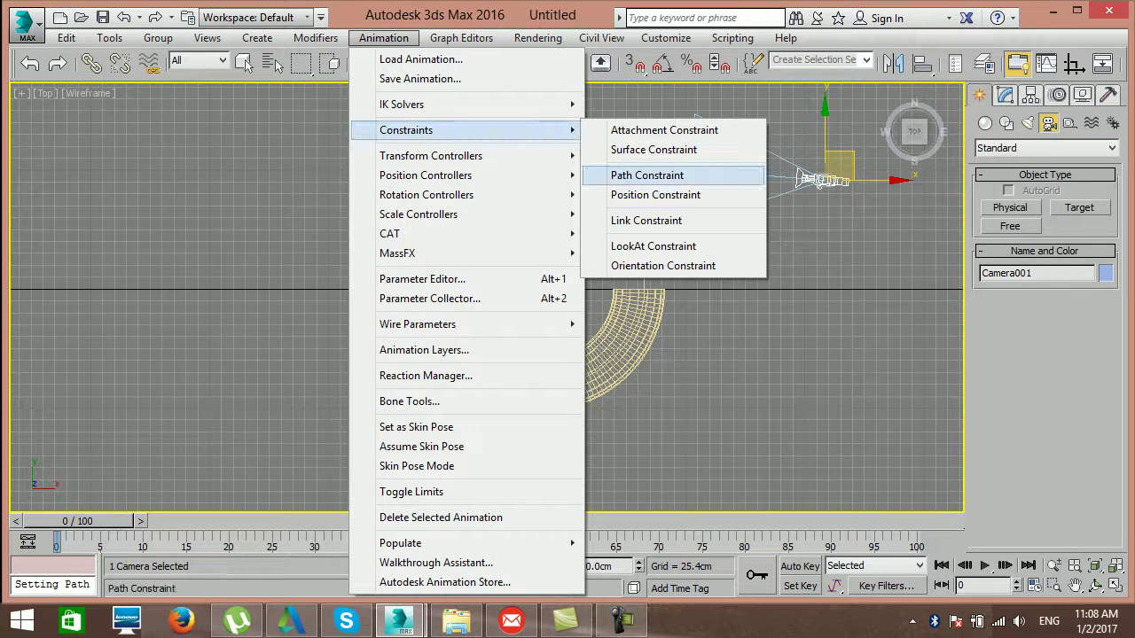
pyautogui.click(646, 175)
pyautogui.click(572, 184)
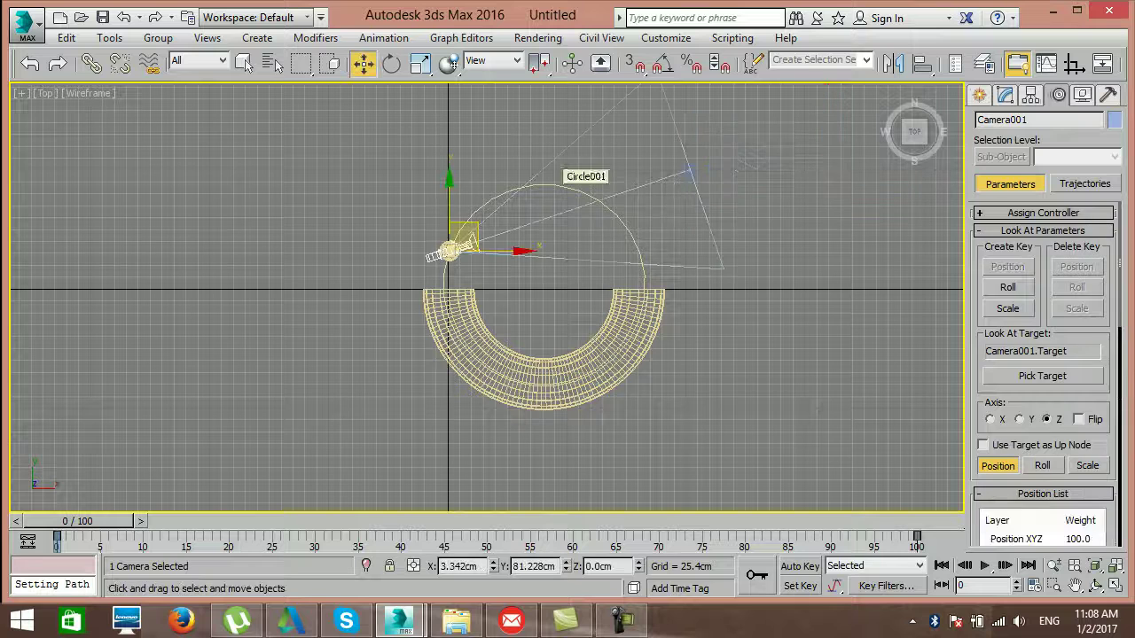
# Move the camera along the circle to about X 97, Y 193 cm and place its target on the sphere at about X 5, Y 82 cm.
pyautogui.moveTo(465, 237); pyautogui.dragTo(509, 185)
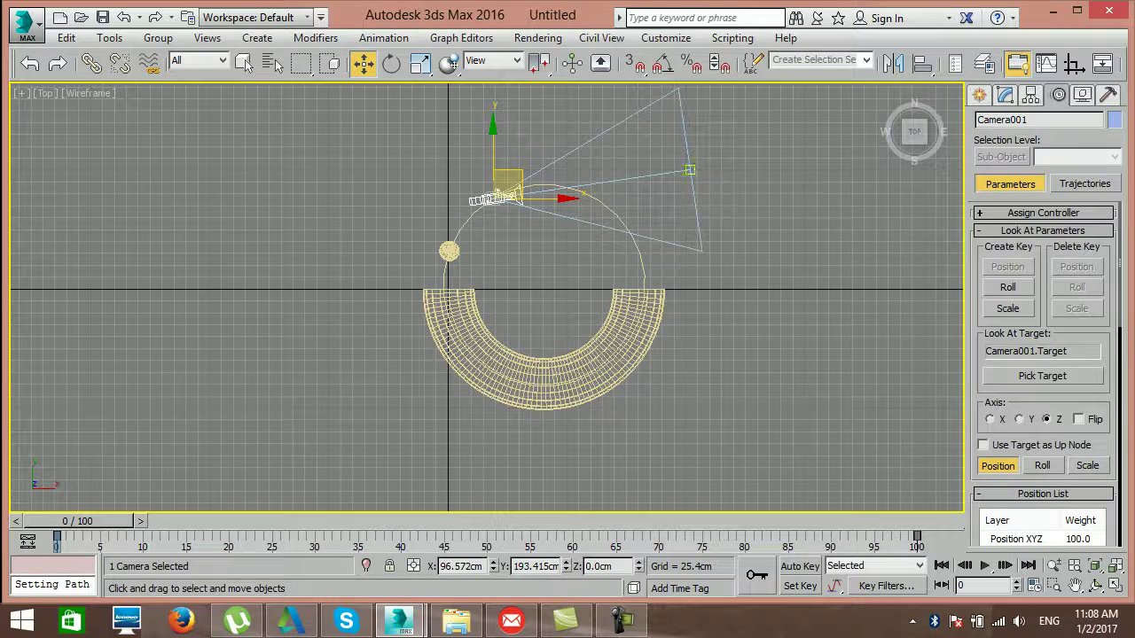
pyautogui.click(689, 169)
pyautogui.moveTo(689, 169); pyautogui.dragTo(451, 252)
pyautogui.scroll(10, 447, 241)
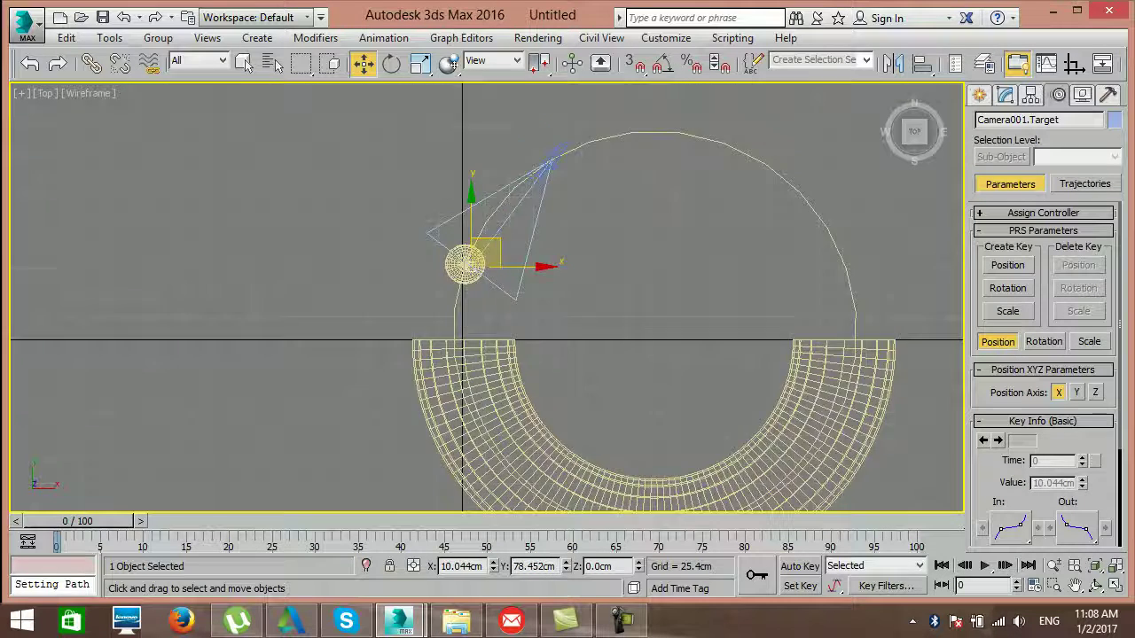
pyautogui.moveTo(490, 293); pyautogui.dragTo(475, 284)
pyautogui.scroll(-9, 525, 293)
pyautogui.moveTo(525, 293); pyautogui.dragTo(442, 288, button='middle')
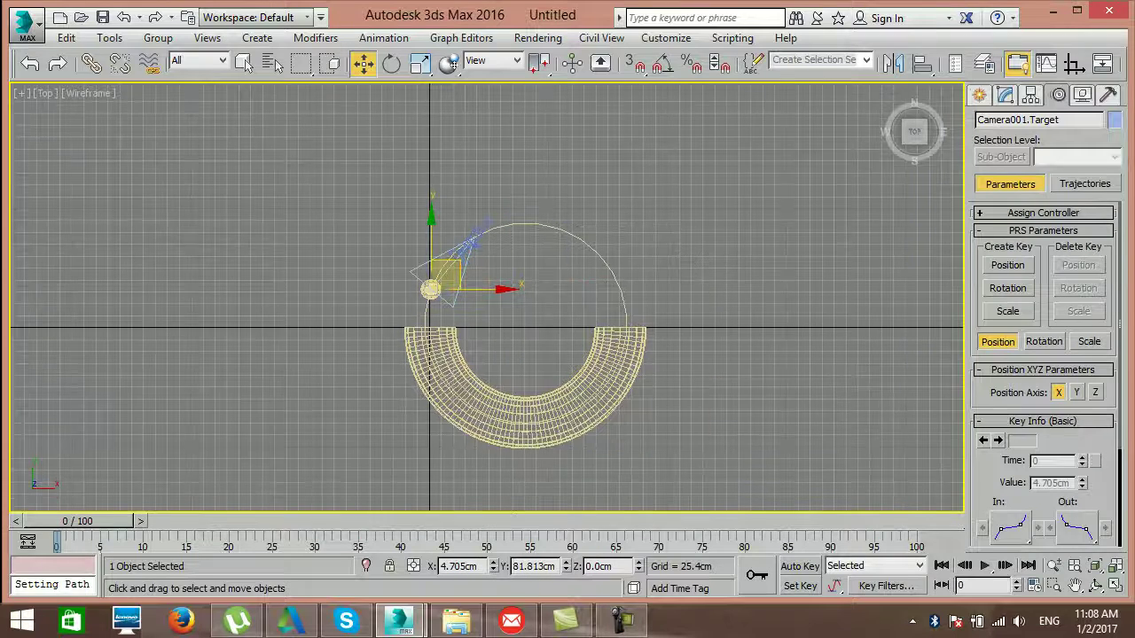
# Play the animation to check how the camera and its target follow the sphere, and return to frame 0.
pyautogui.click(985, 565)
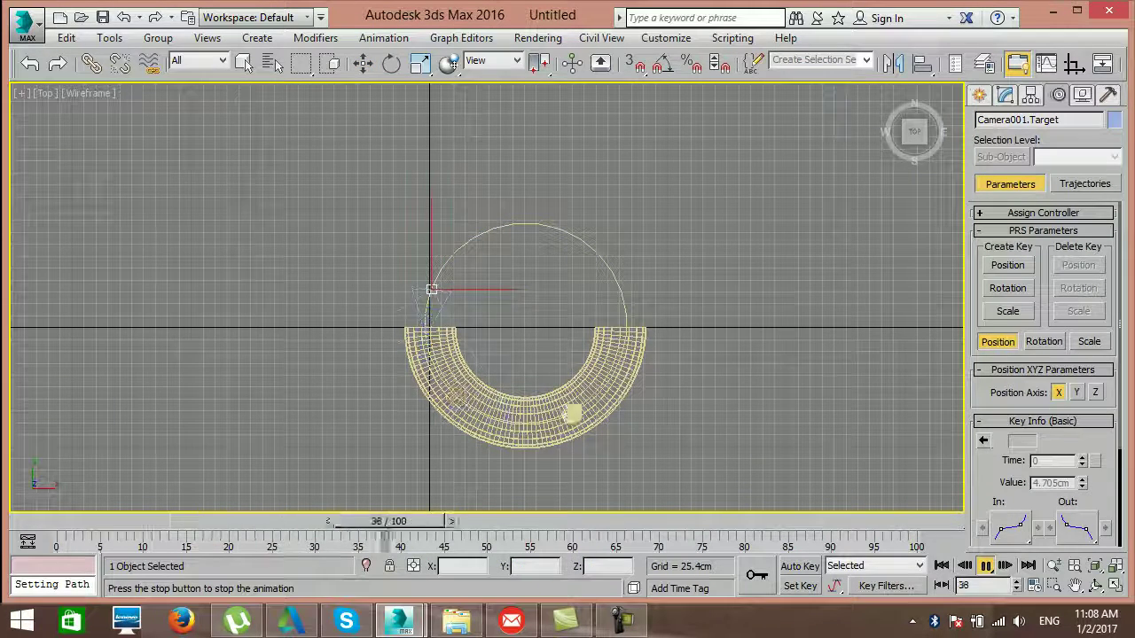
pyautogui.click(984, 565)
pyautogui.click(941, 566)
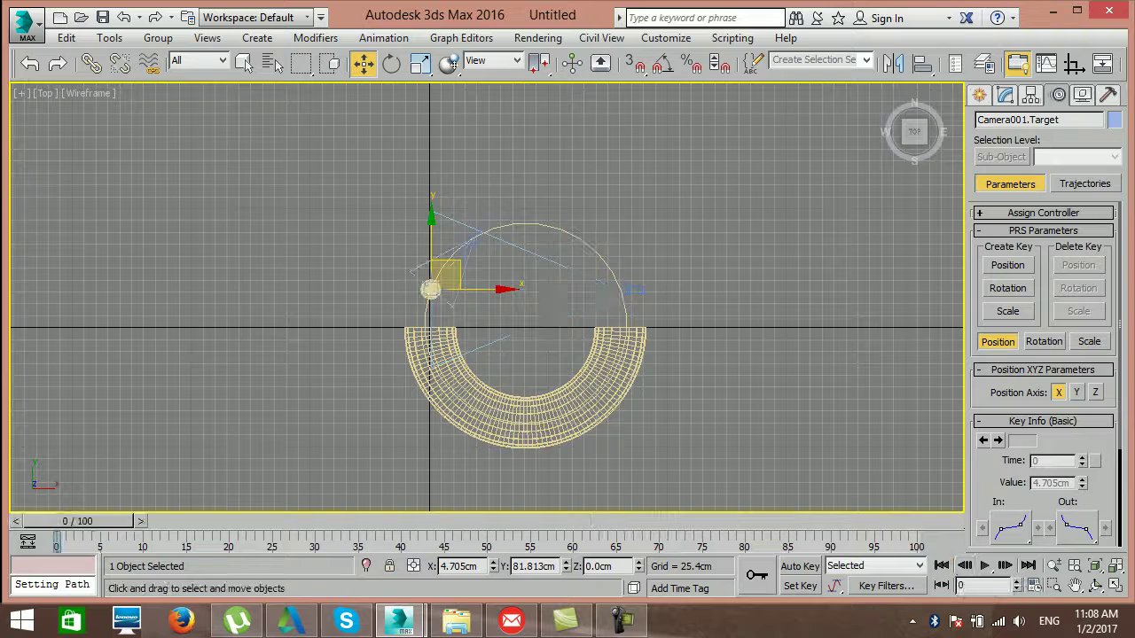
pyautogui.scroll(4, 503, 321)
pyautogui.scroll(-3, 678, 418)
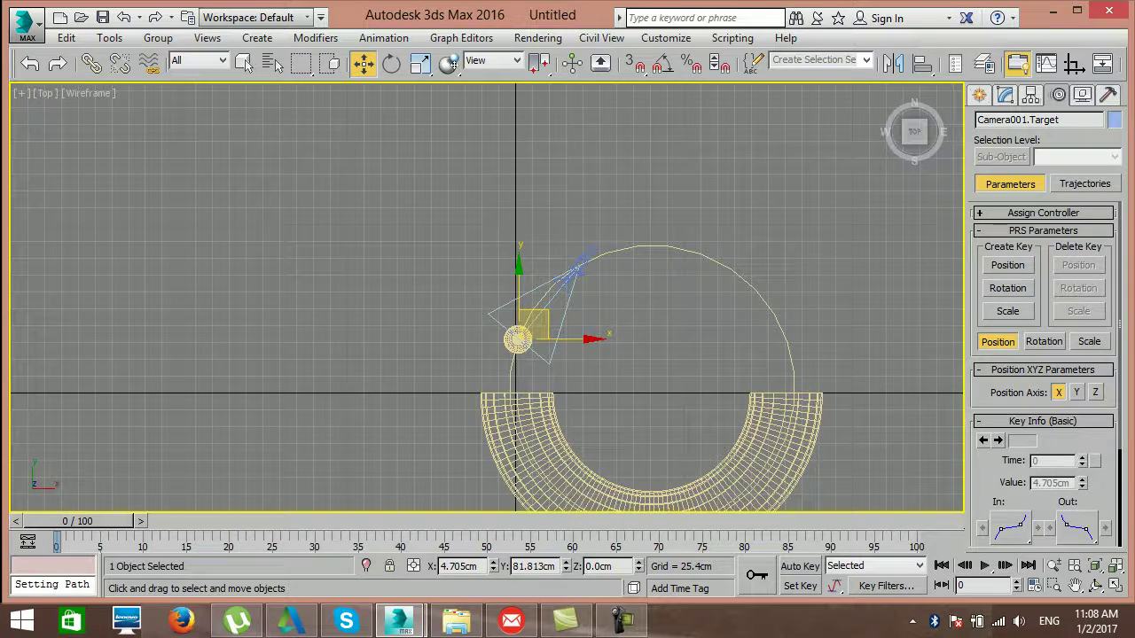
# Select Camera001.Target by name and link it to Sphere001 as its parent.
pyautogui.click(650, 350)
pyautogui.scroll(3, 587, 348)
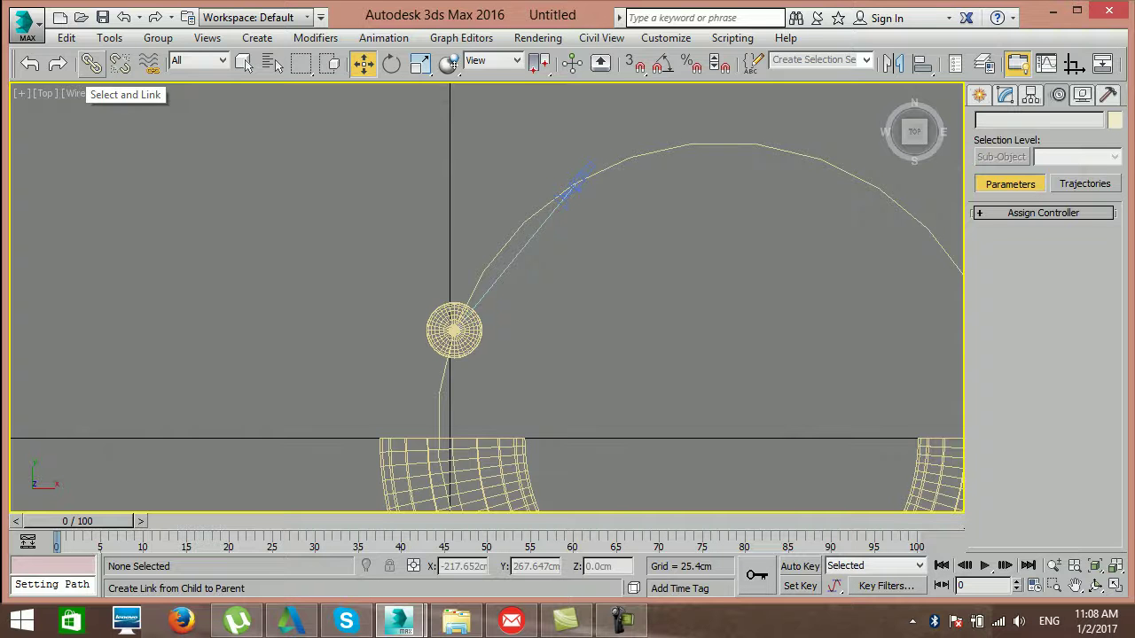
pyautogui.click(272, 62)
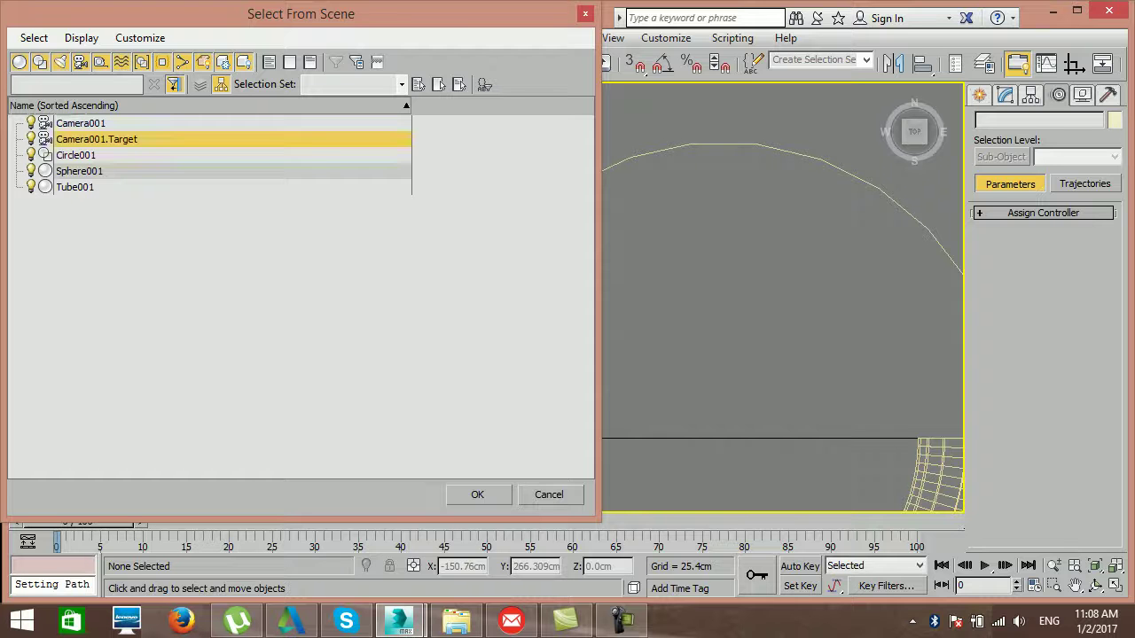
pyautogui.click(478, 495)
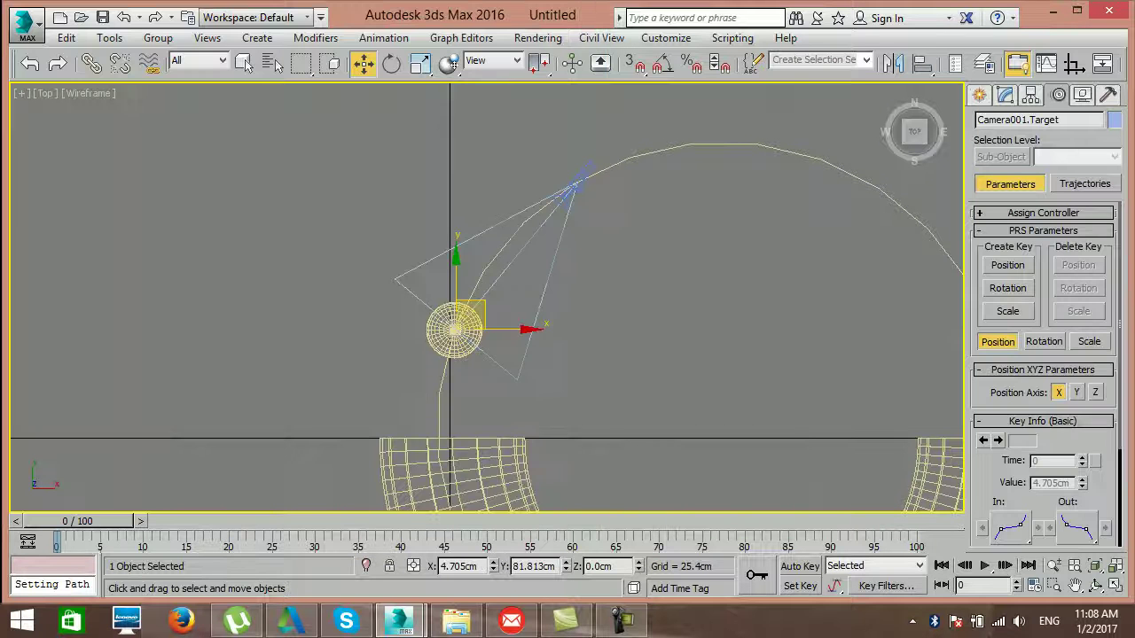
pyautogui.click(92, 62)
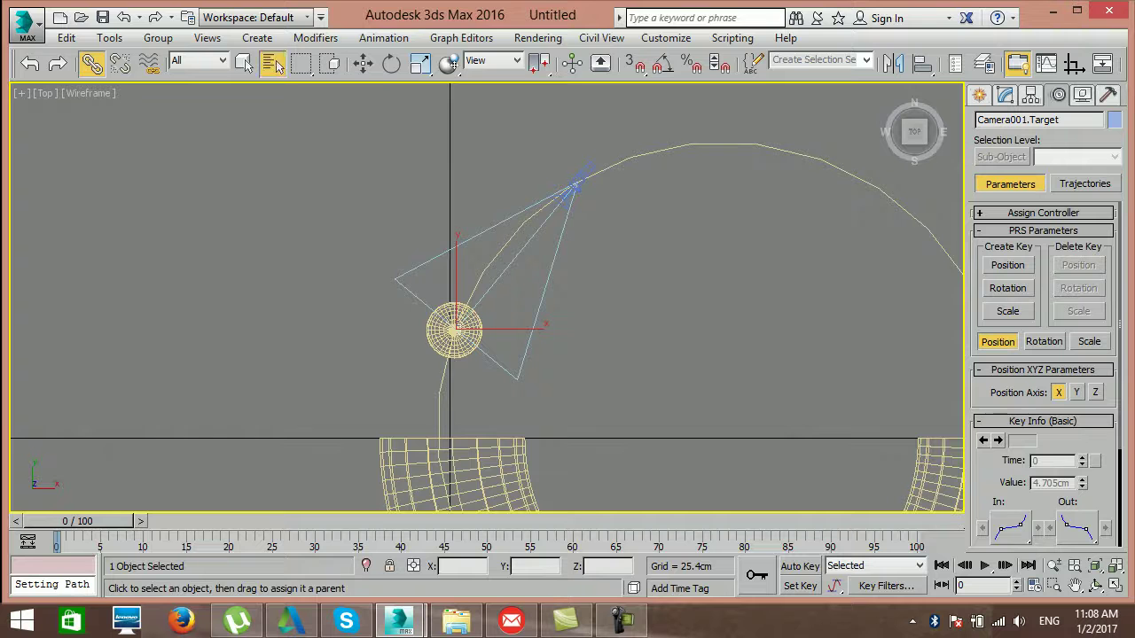
pyautogui.click(272, 62)
pyautogui.click(79, 155)
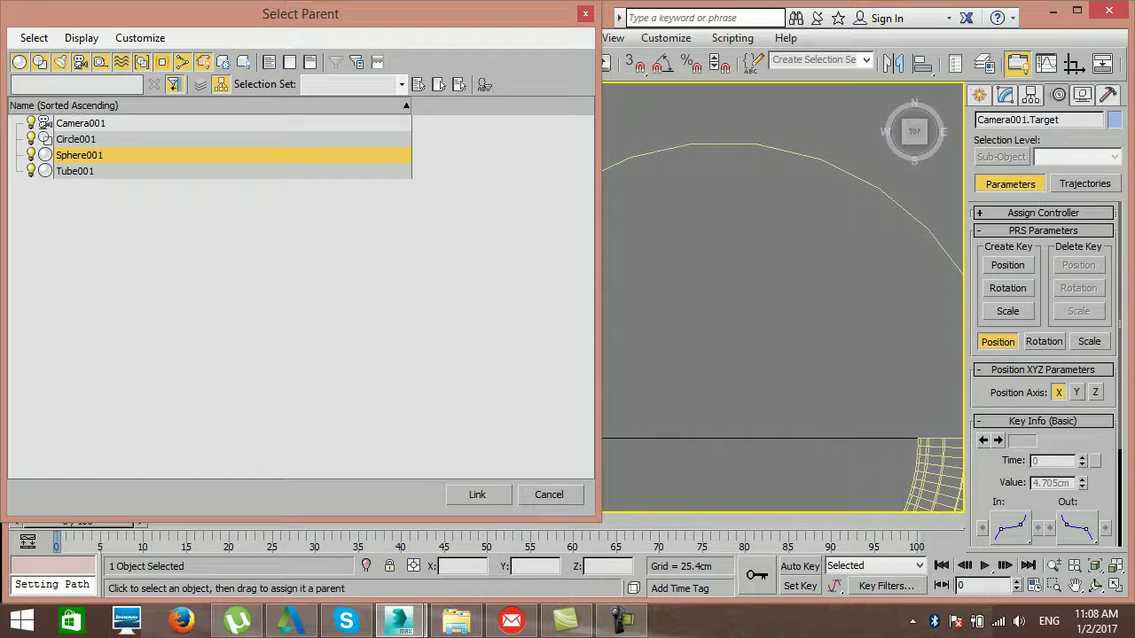
pyautogui.click(478, 495)
# Play the animation to check that the linked target travels with the sphere, and return to frame 0.
pyautogui.scroll(-1, 674, 386)
pyautogui.moveTo(674, 387); pyautogui.dragTo(464, 262, button='middle')
pyautogui.scroll(-1, 464, 262)
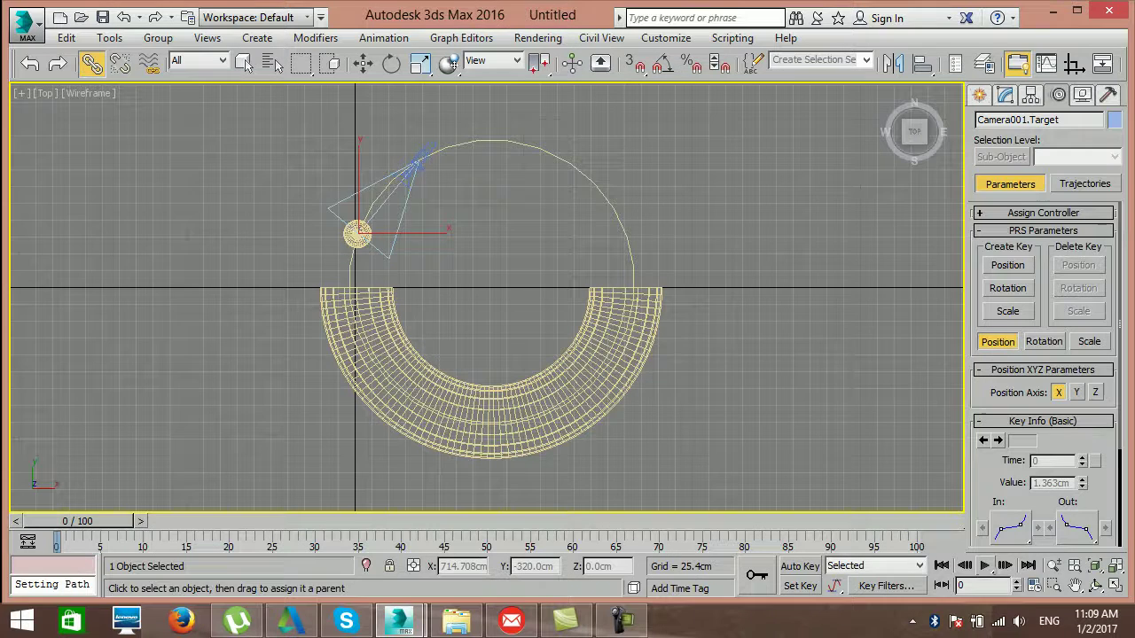
pyautogui.press('/')
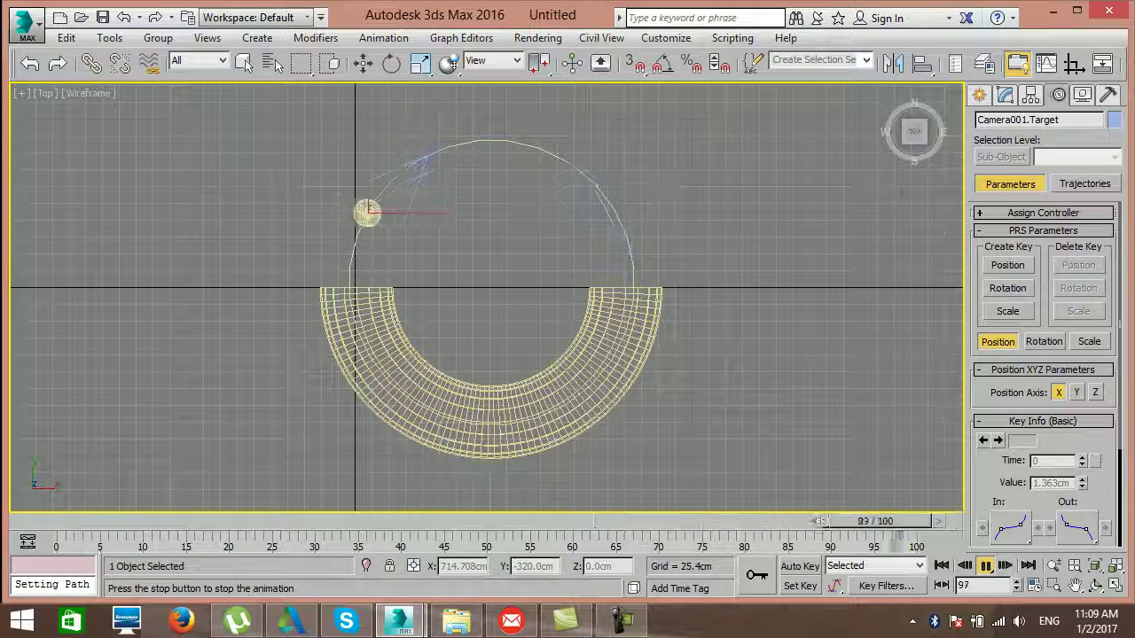
pyautogui.press('/')
pyautogui.press(',')
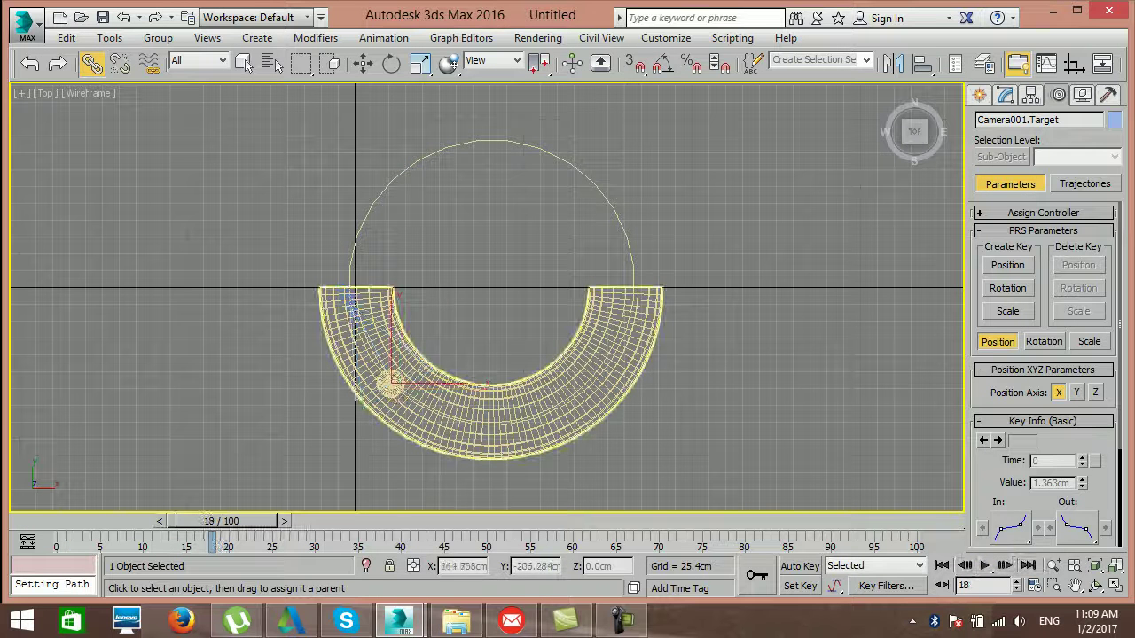
pyautogui.press('Home')
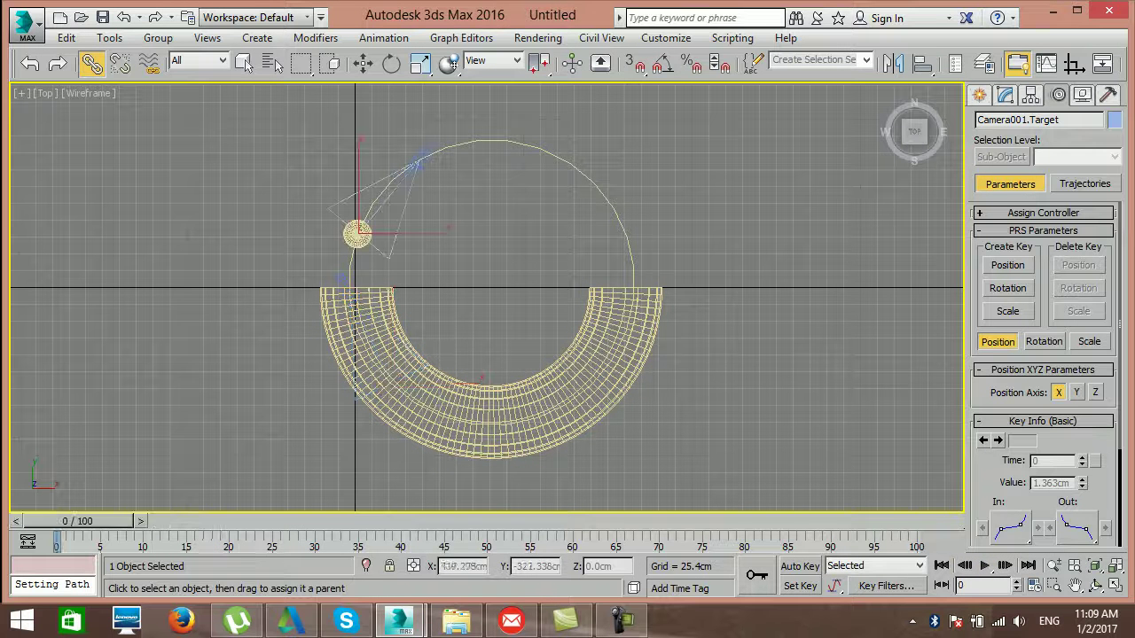
# With Auto Key on, key the sphere along the circle at frames 7 (about X -9, Y 19 cm), 19 and 31 (about X 186, Y -207 cm).
pyautogui.click(362, 62)
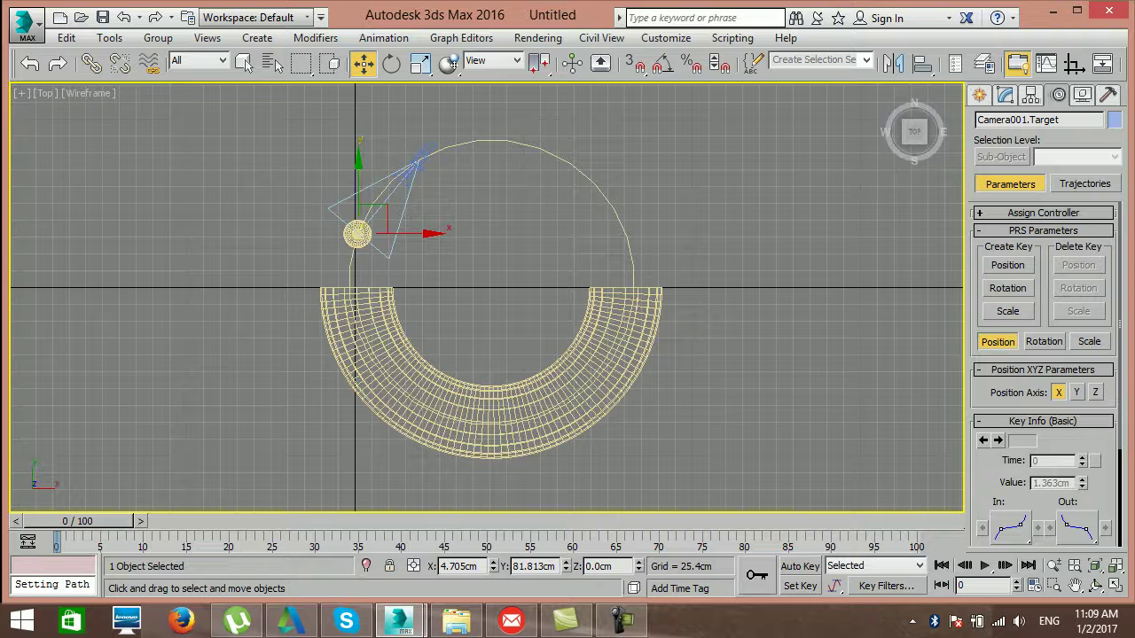
pyautogui.click(358, 235)
pyautogui.moveTo(82, 521); pyautogui.dragTo(137, 521)
pyautogui.press('n')
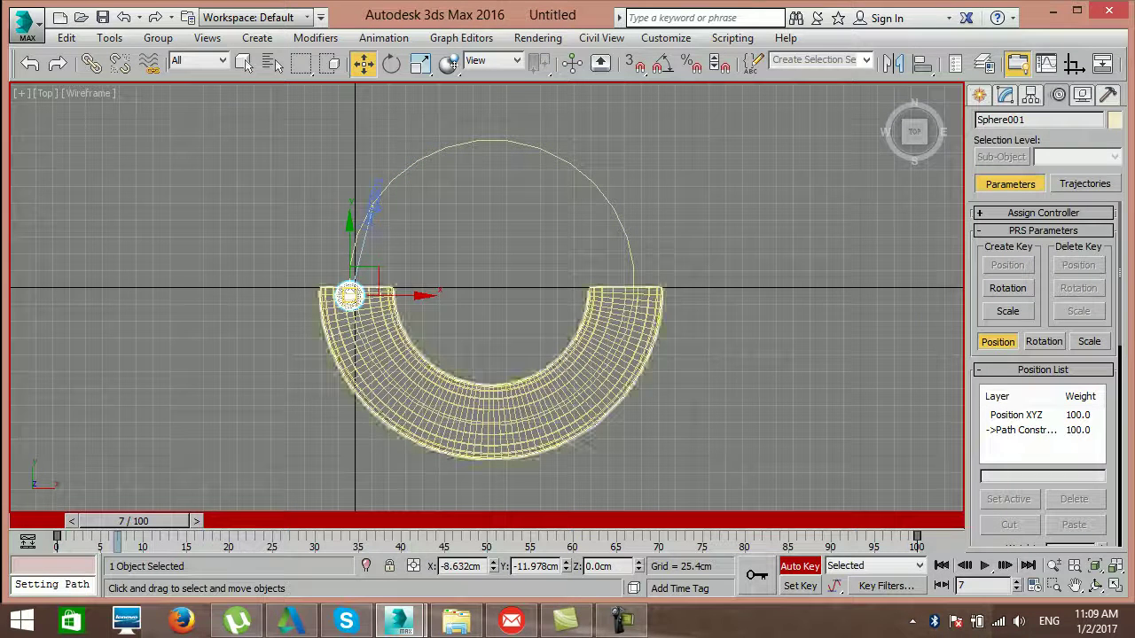
pyautogui.moveTo(364, 281); pyautogui.dragTo(364, 258)
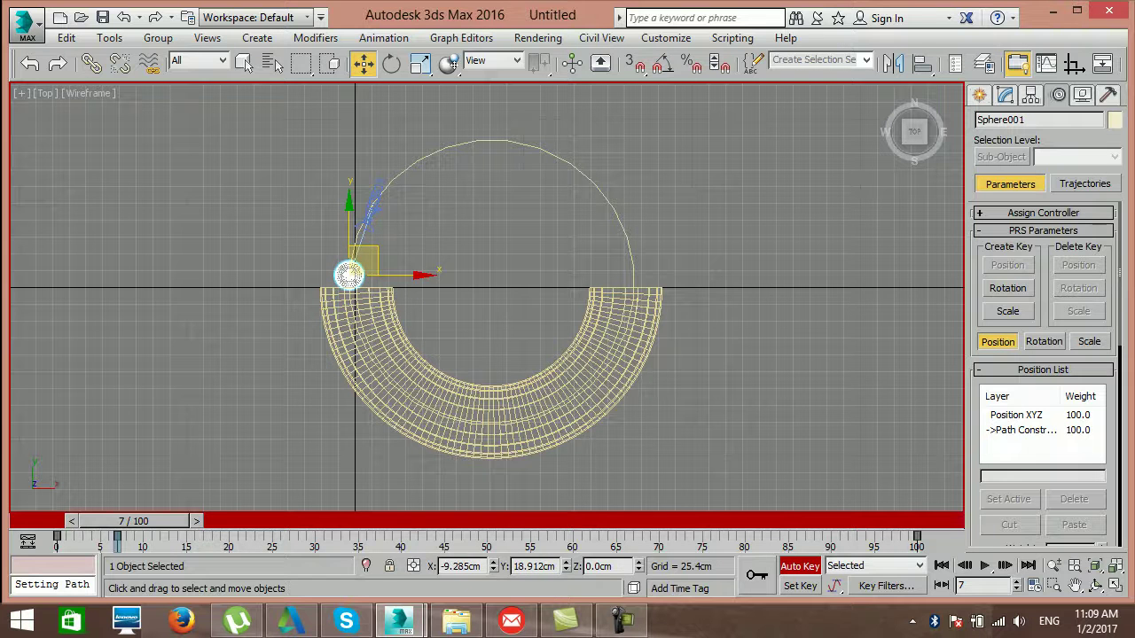
pyautogui.moveTo(140, 521); pyautogui.dragTo(325, 521)
pyautogui.moveTo(551, 402); pyautogui.dragTo(497, 410)
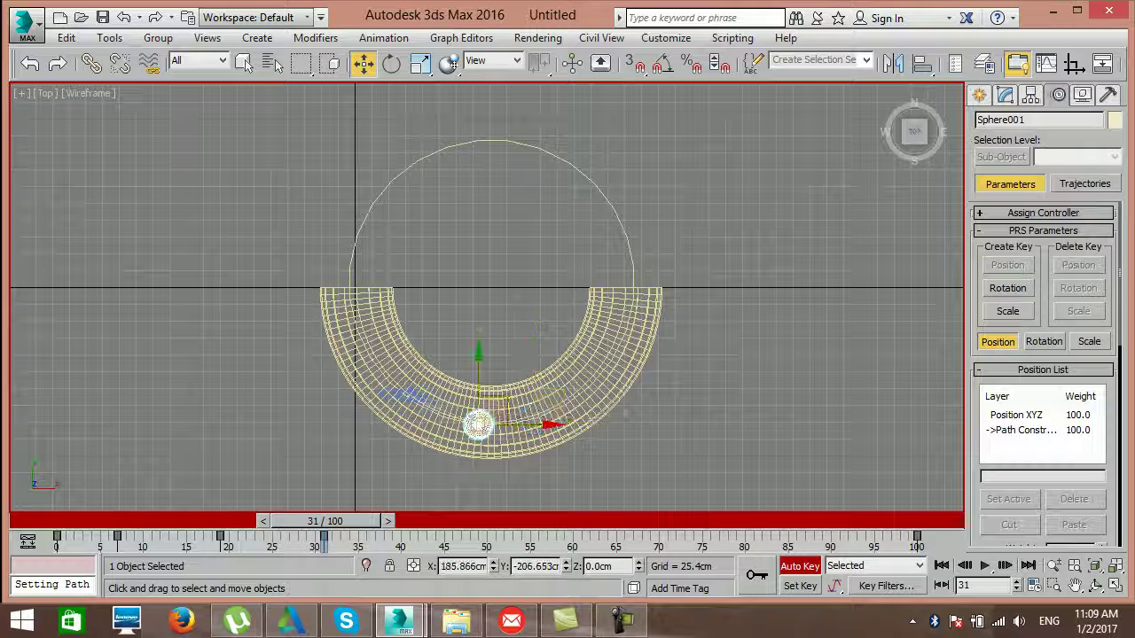
# Key the sphere further along the circle at frames 45, 54 and 64 (about X 201, Y 223 cm), and turn off Auto Key.
pyautogui.moveTo(324, 521); pyautogui.dragTo(444, 522)
pyautogui.moveTo(610, 366); pyautogui.dragTo(642, 308)
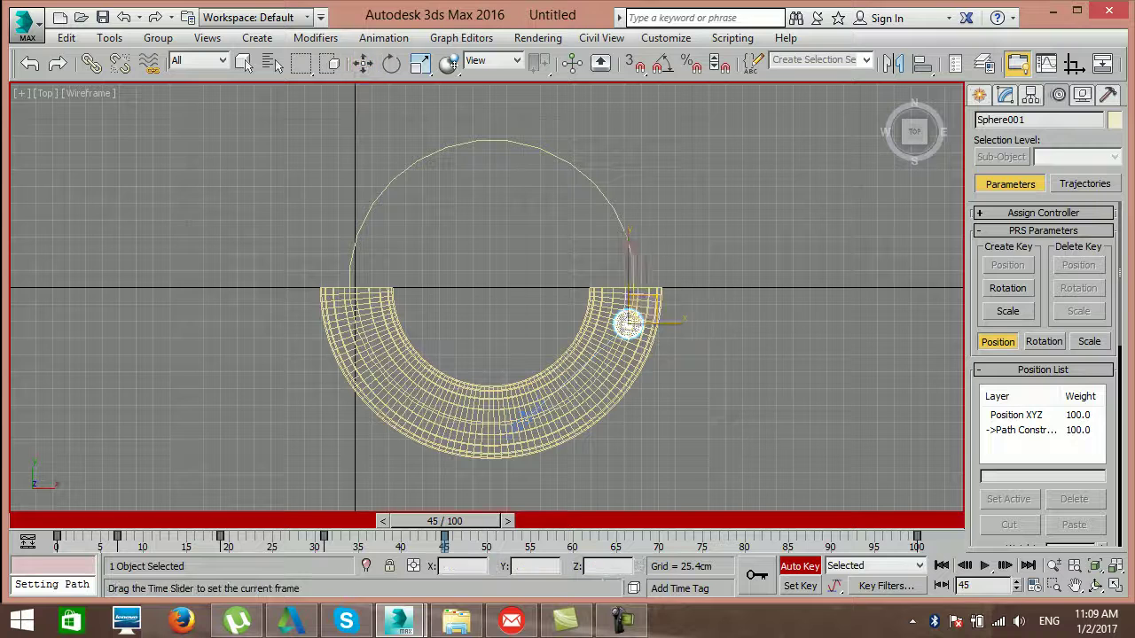
pyautogui.moveTo(444, 522); pyautogui.dragTo(516, 521)
pyautogui.moveTo(644, 236); pyautogui.dragTo(647, 281)
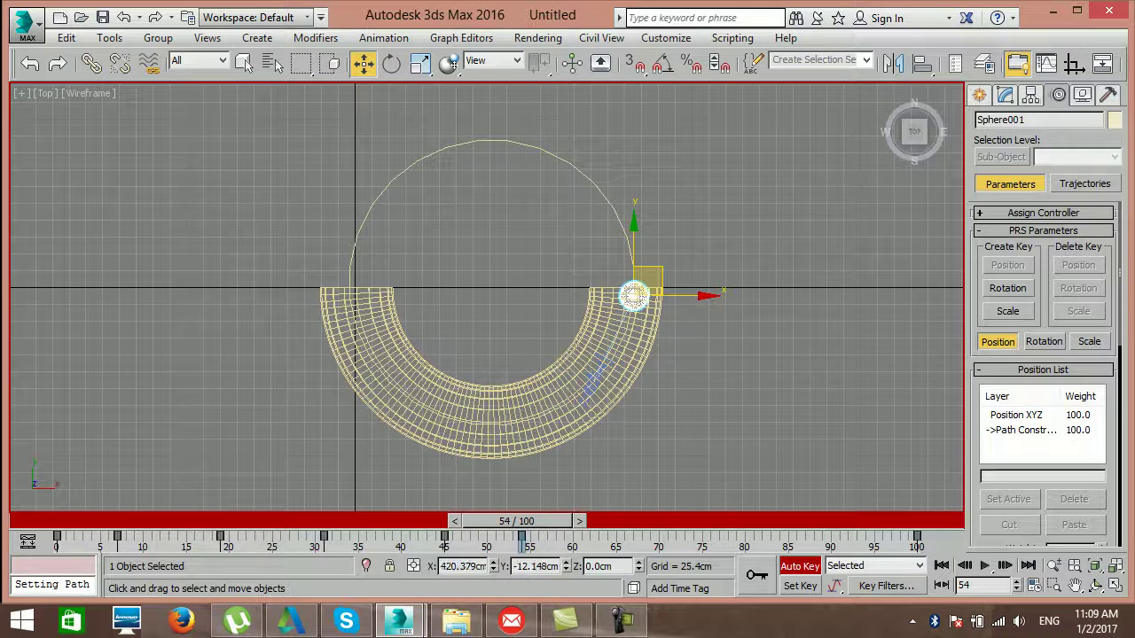
pyautogui.moveTo(516, 522); pyautogui.dragTo(596, 521)
pyautogui.moveTo(615, 209); pyautogui.dragTo(488, 140)
pyautogui.press('n')
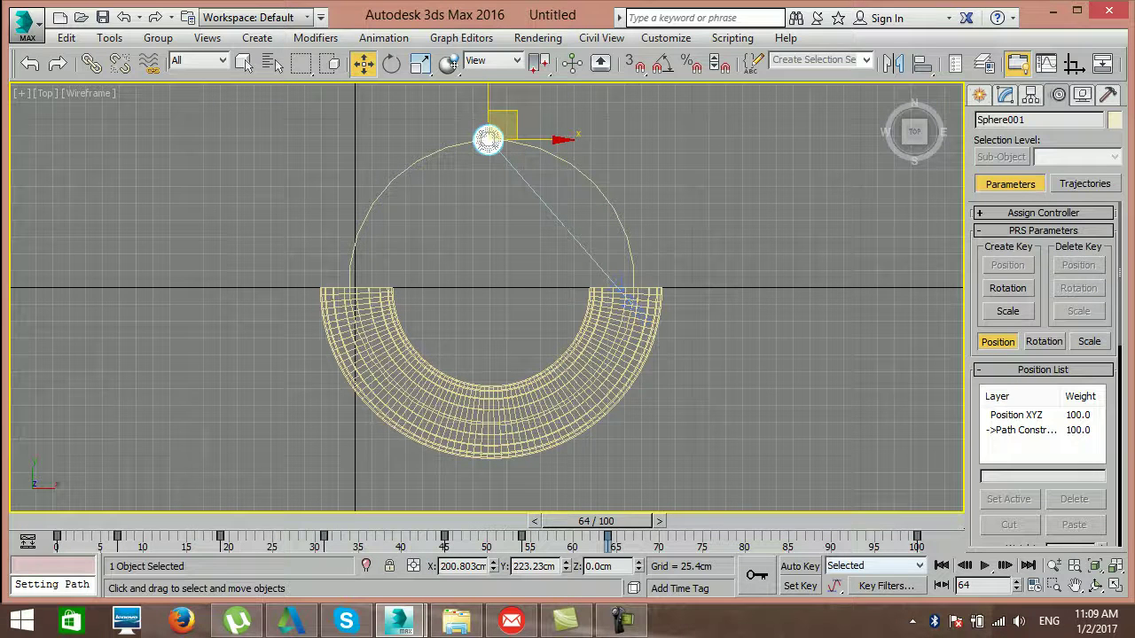
# Play the animation from frame 0 in the Top viewport to review the sphere's varied speed.
pyautogui.click(941, 565)
pyautogui.click(984, 565)
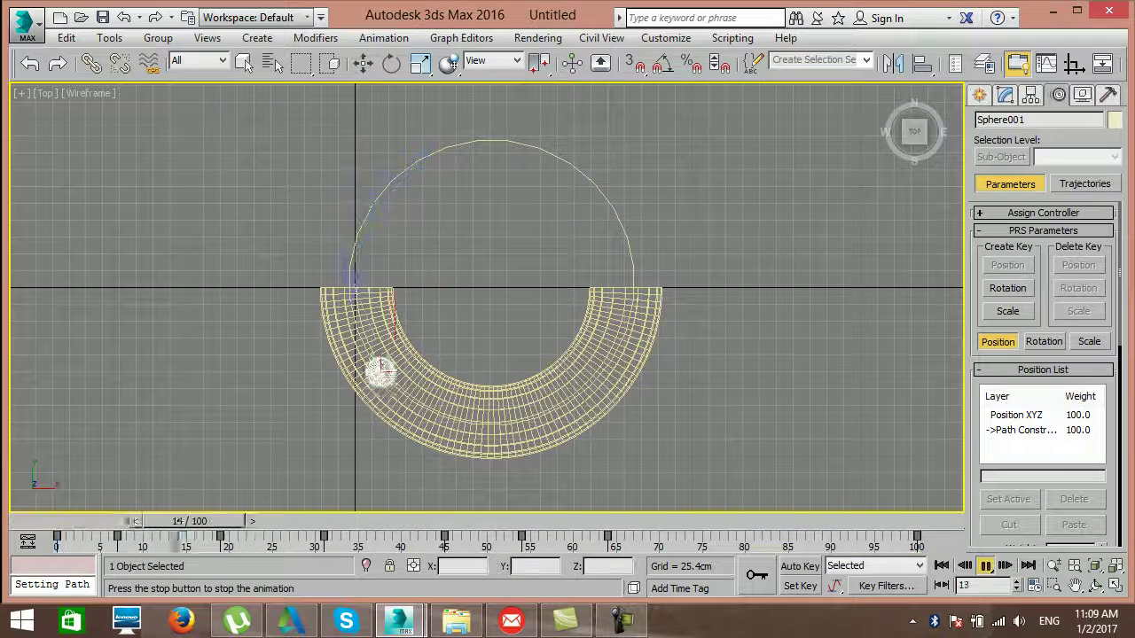
pyautogui.click(985, 565)
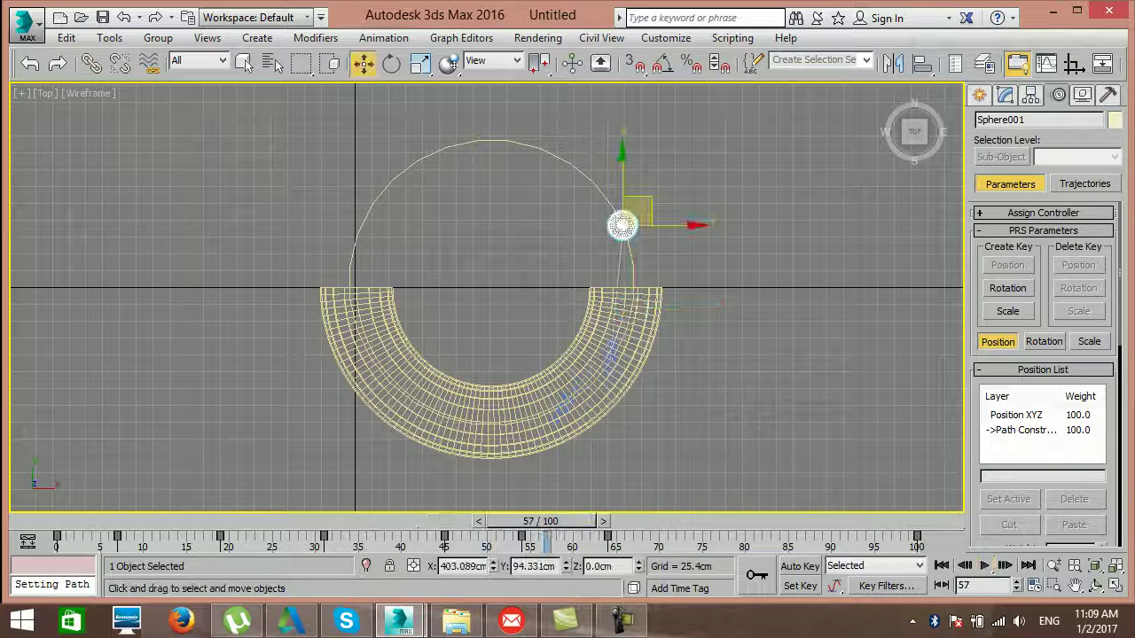
# Restore the four-viewport layout, switch the Perspective viewport to the Camera001 view, and play the animation through it.
pyautogui.hotkey('alt', 'w')
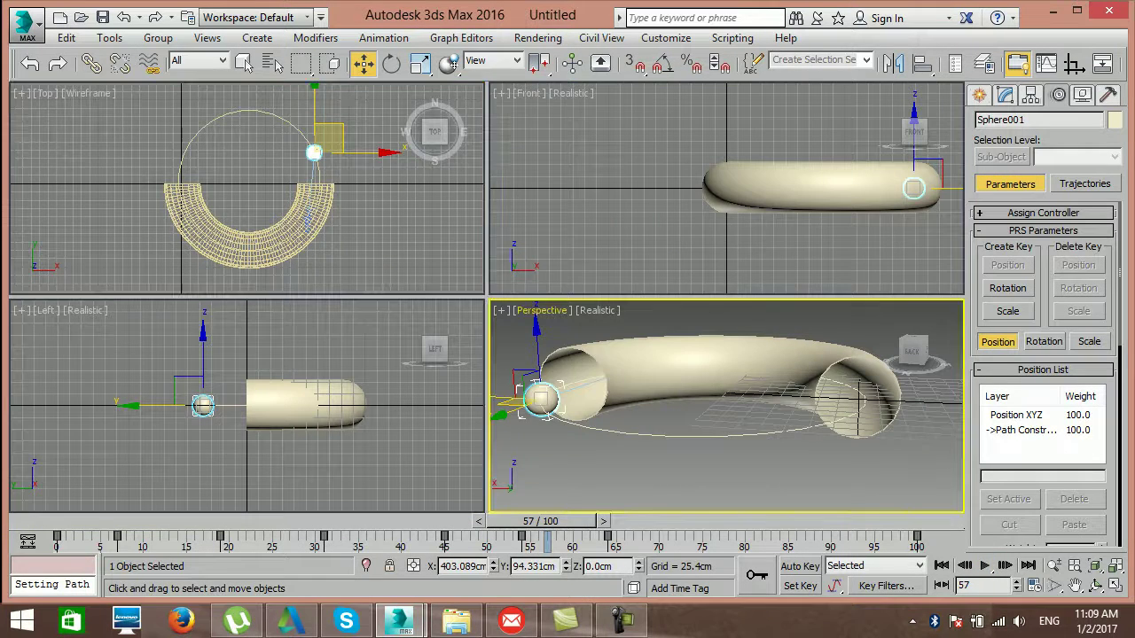
pyautogui.click(541, 311)
pyautogui.moveTo(595, 245)
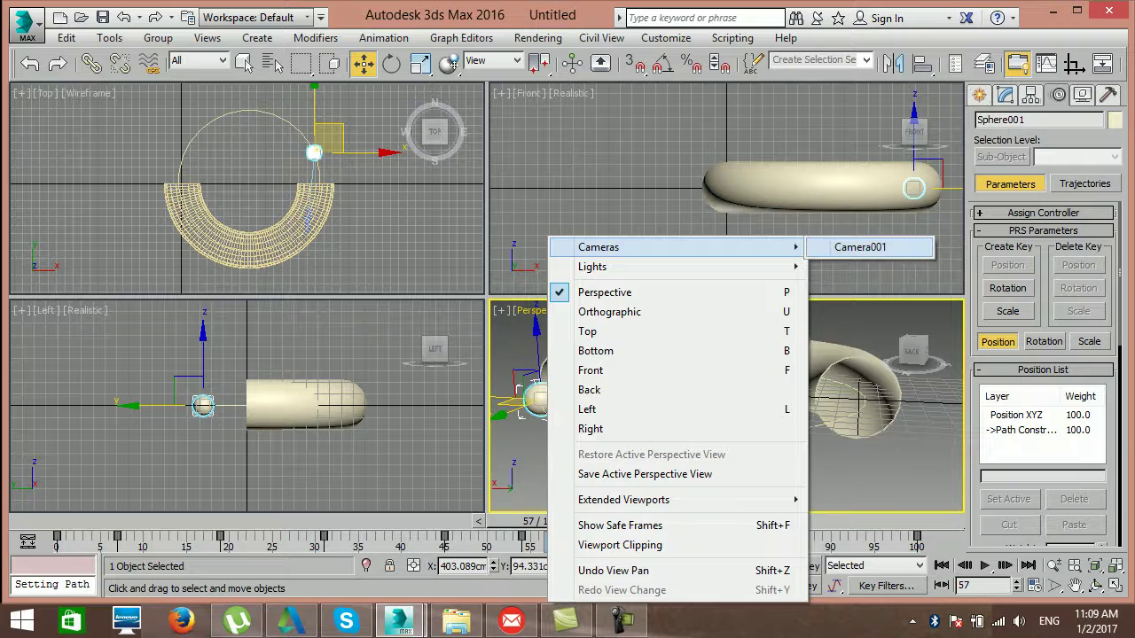
pyautogui.click(860, 248)
pyautogui.press('/')
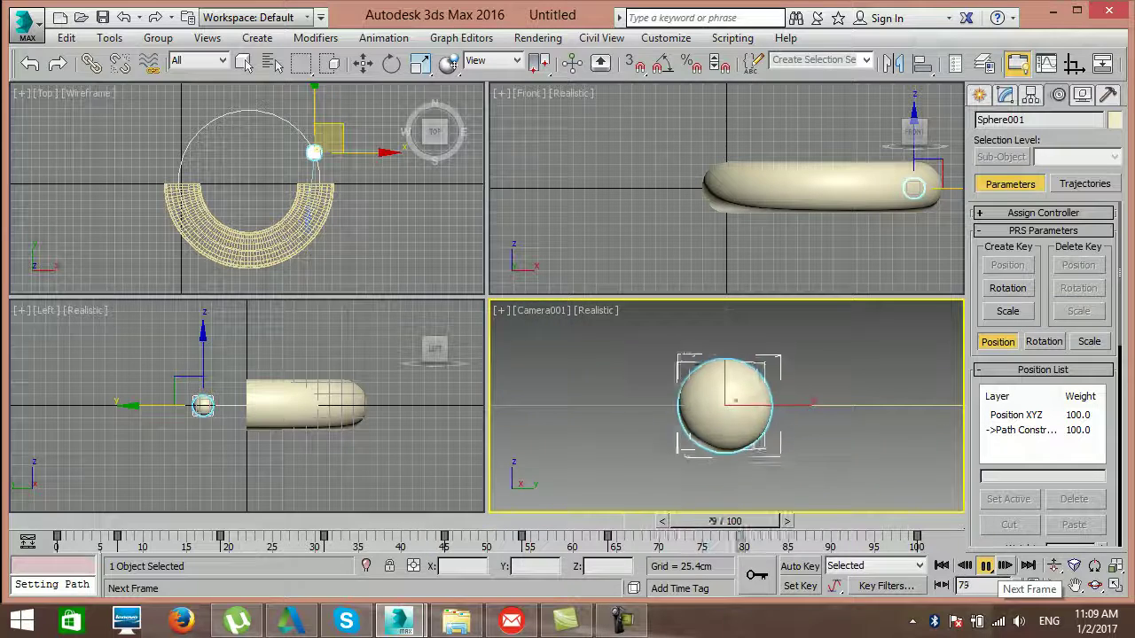
pyautogui.click(984, 565)
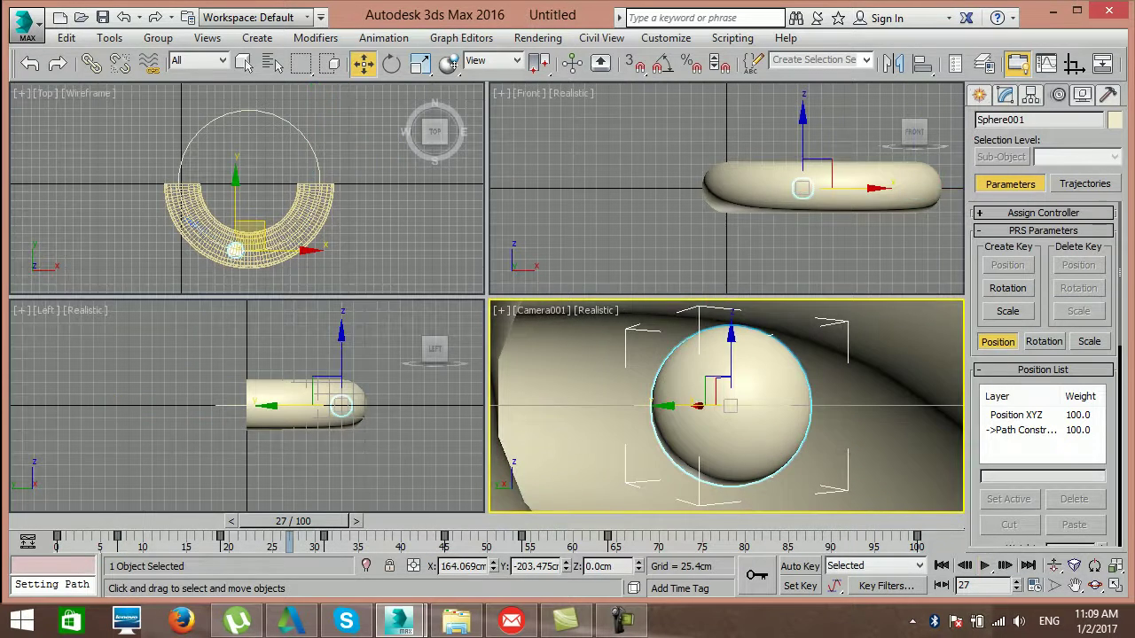
# Create a Free camera in the Front viewport beyond the tube's end at about X 701 cm, and return to frame 0.
pyautogui.click(978, 95)
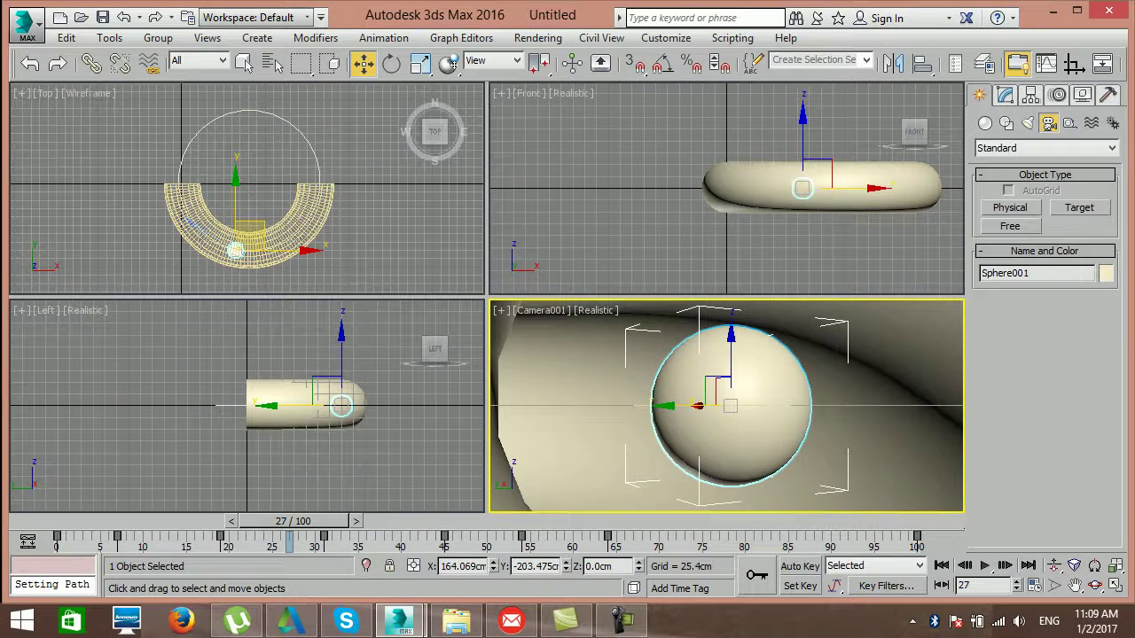
pyautogui.moveTo(877, 202); pyautogui.dragTo(594, 208, button='middle')
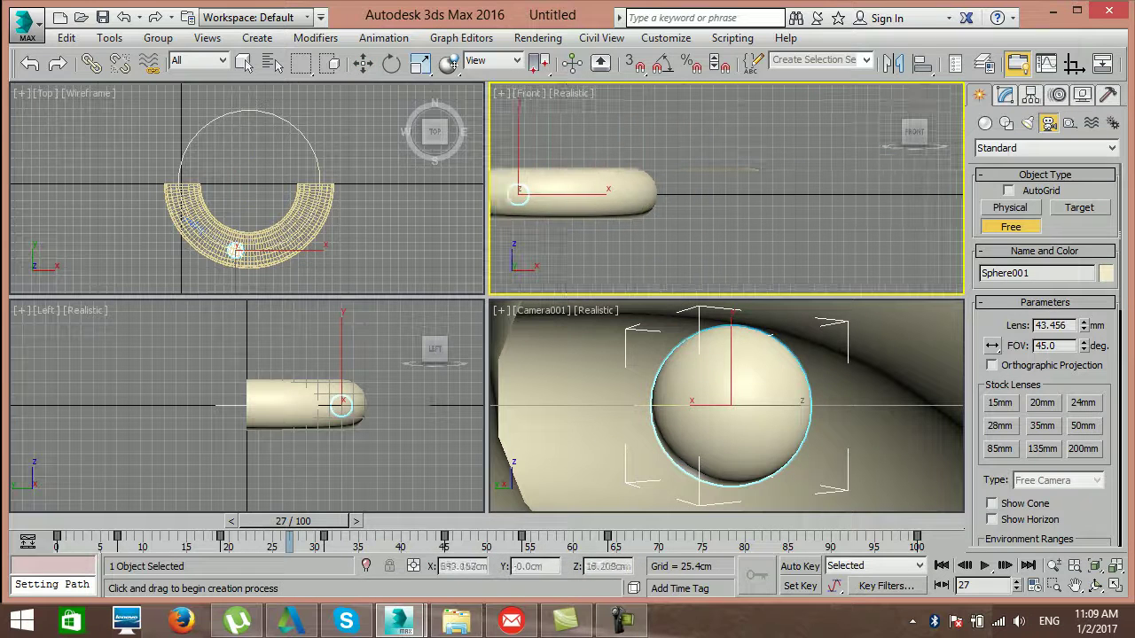
pyautogui.click(237, 404)
pyautogui.scroll(-3, 233, 218)
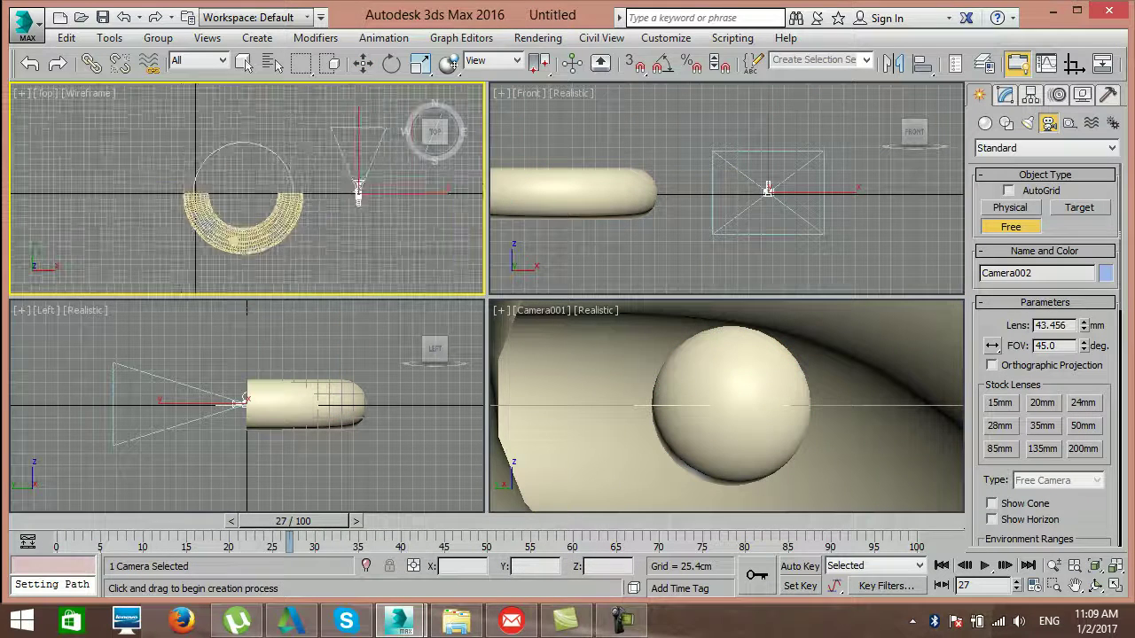
pyautogui.click(942, 565)
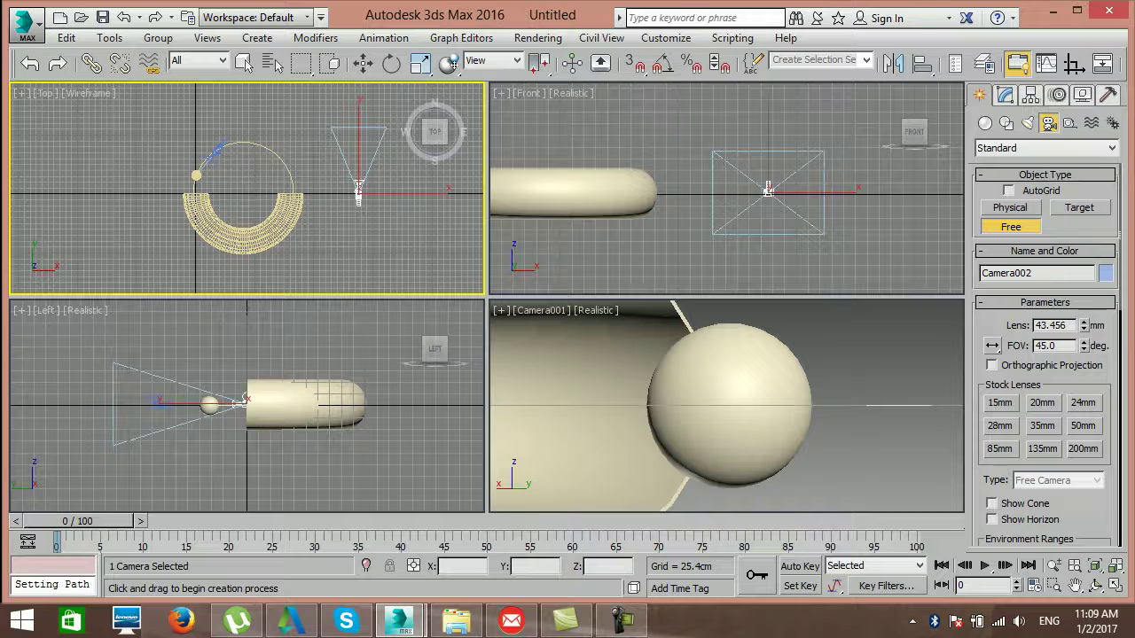
# Apply a Path Constraint to the free camera using the circle as its path.
pyautogui.click(383, 37)
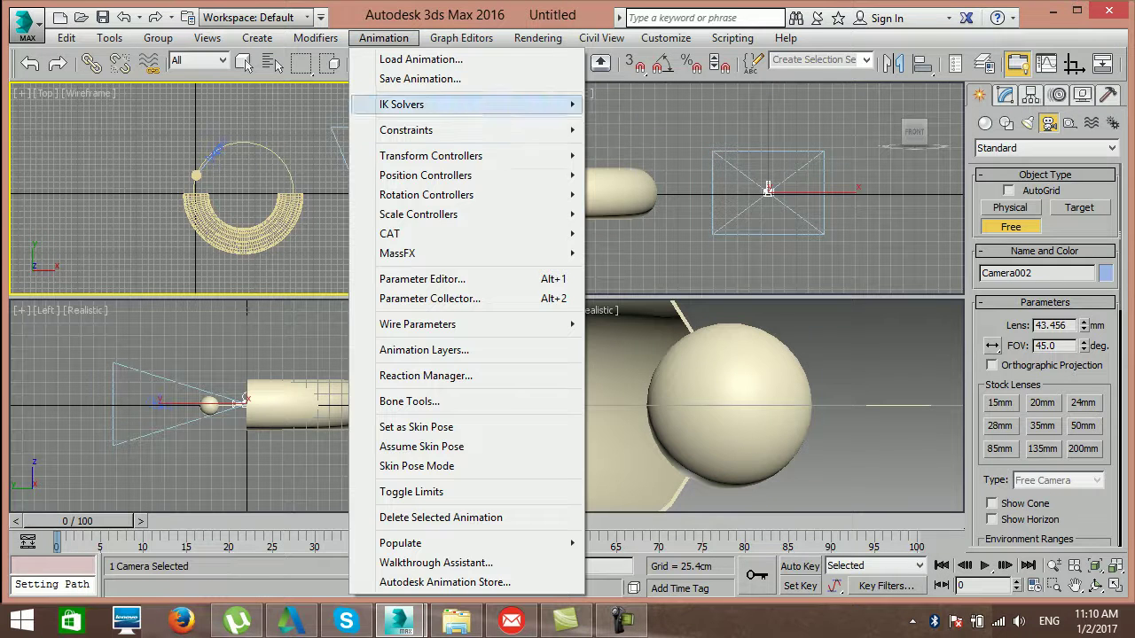
pyautogui.moveTo(406, 130)
pyautogui.click(647, 174)
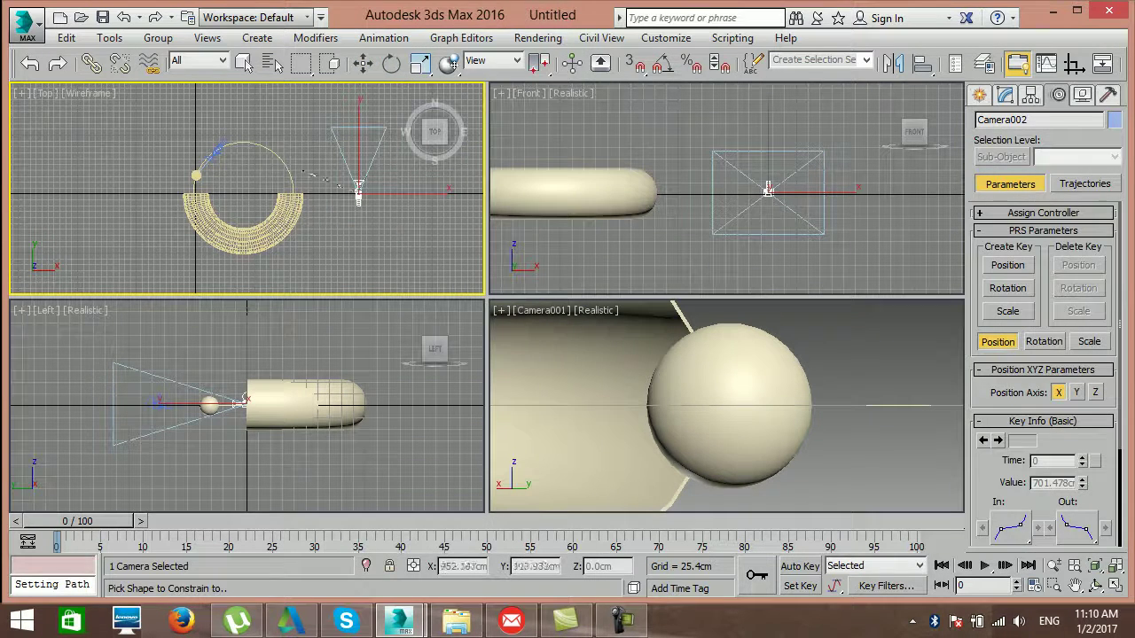
pyautogui.click(215, 151)
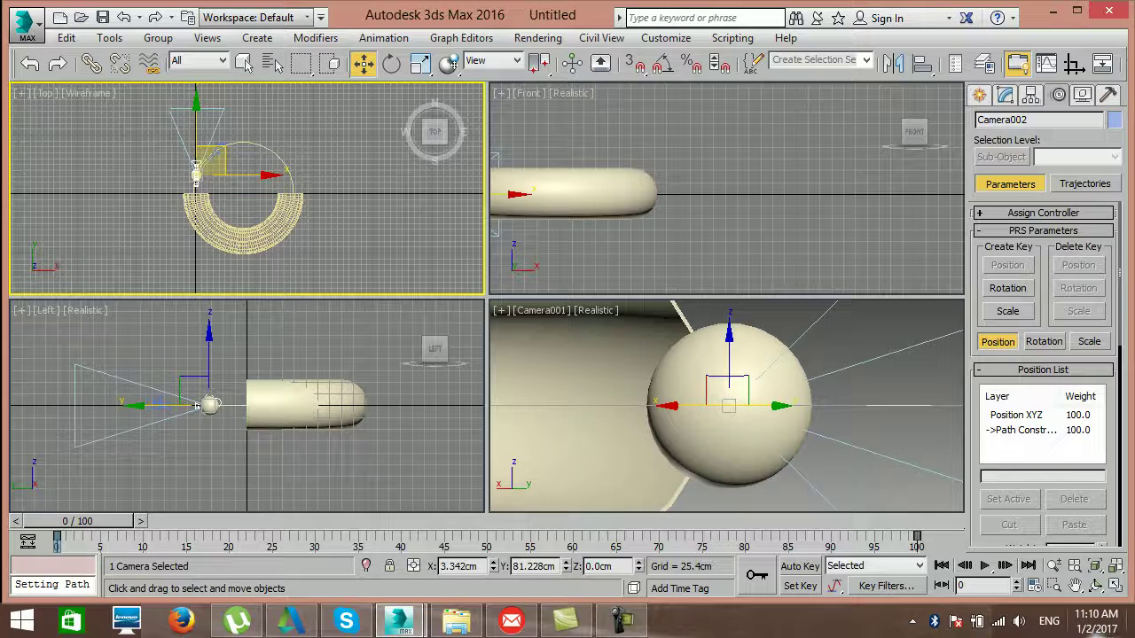
# In the maximized Top viewport, move the free camera along the circle to about X 166, Y 219 cm and enable Follow.
pyautogui.hotkey('alt', 'w')
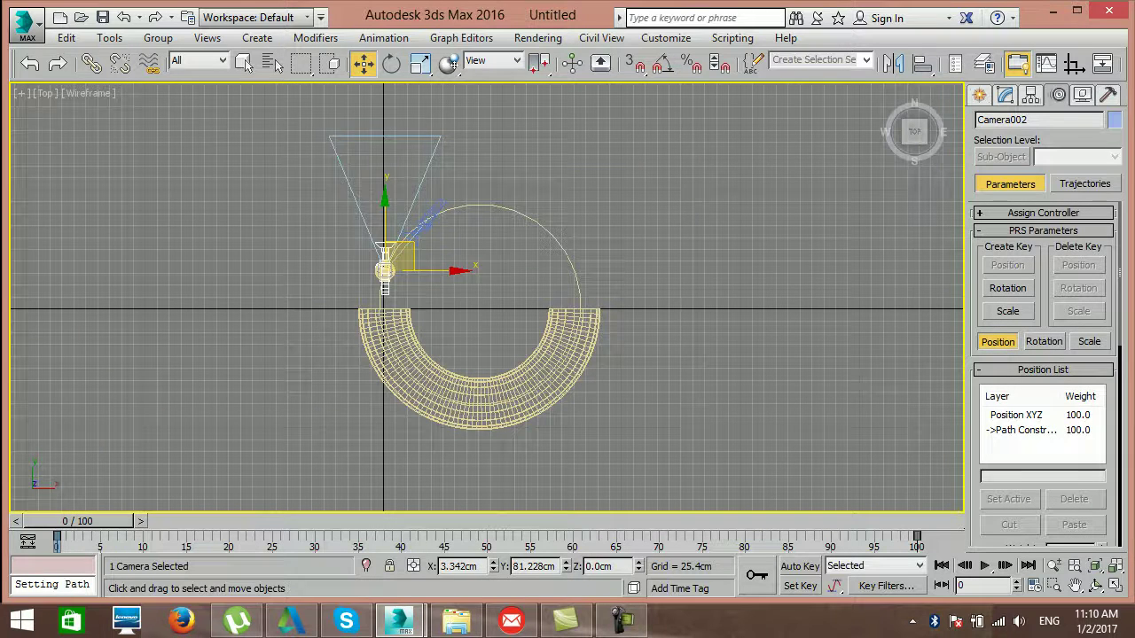
pyautogui.moveTo(400, 255); pyautogui.dragTo(486, 211)
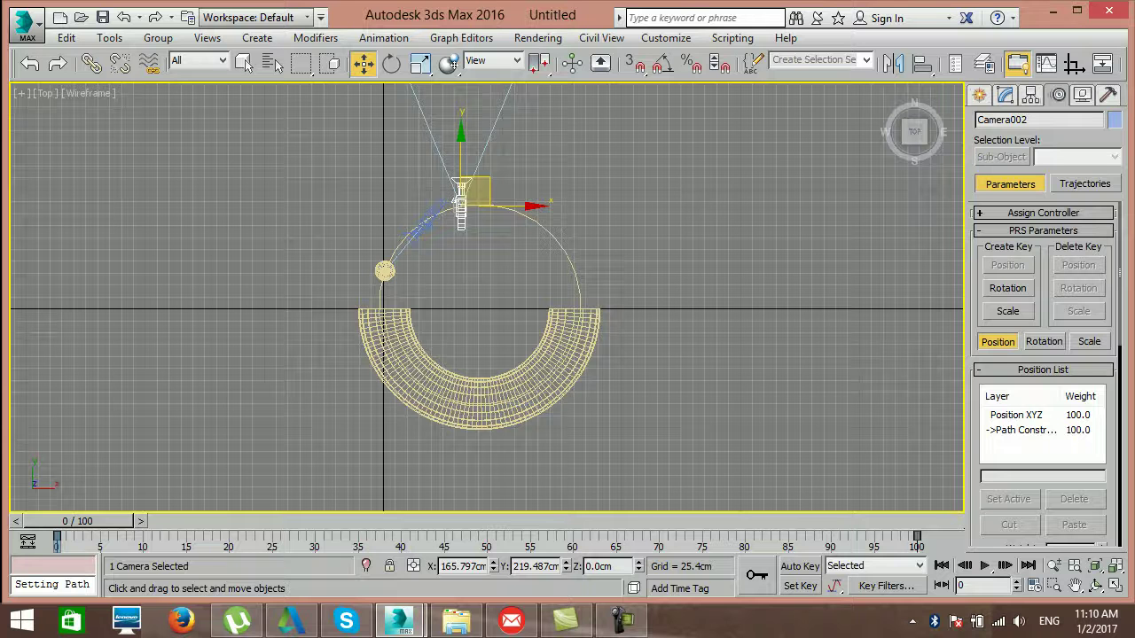
pyautogui.scroll(-10, 1043, 373)
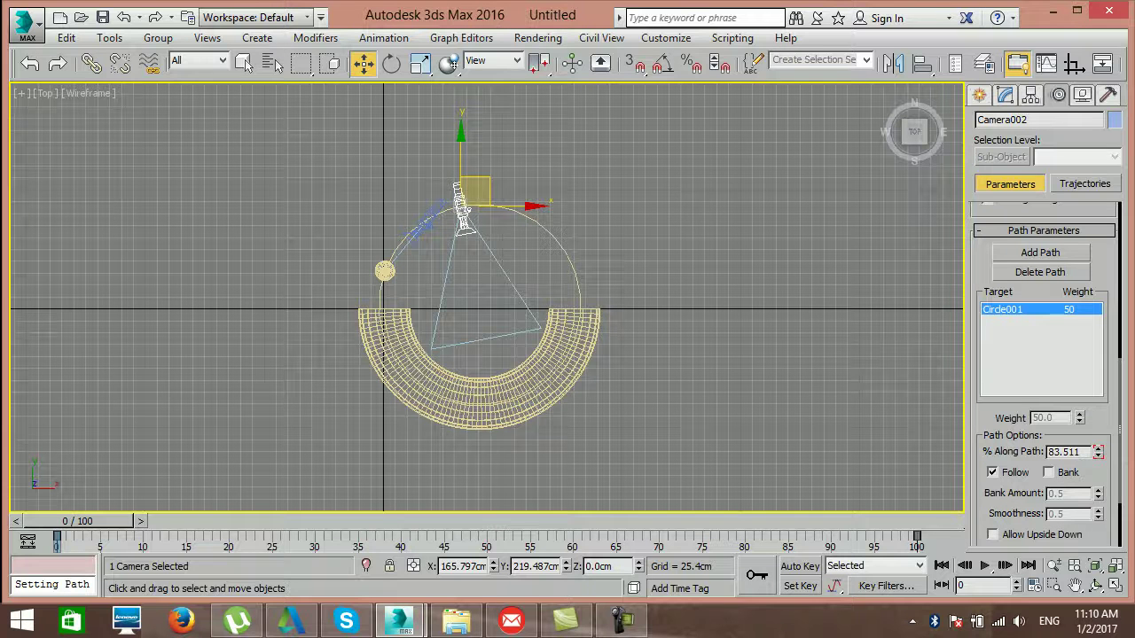
# Rotate the free camera to about -54 degrees in Z so it faces the sphere.
pyautogui.click(391, 63)
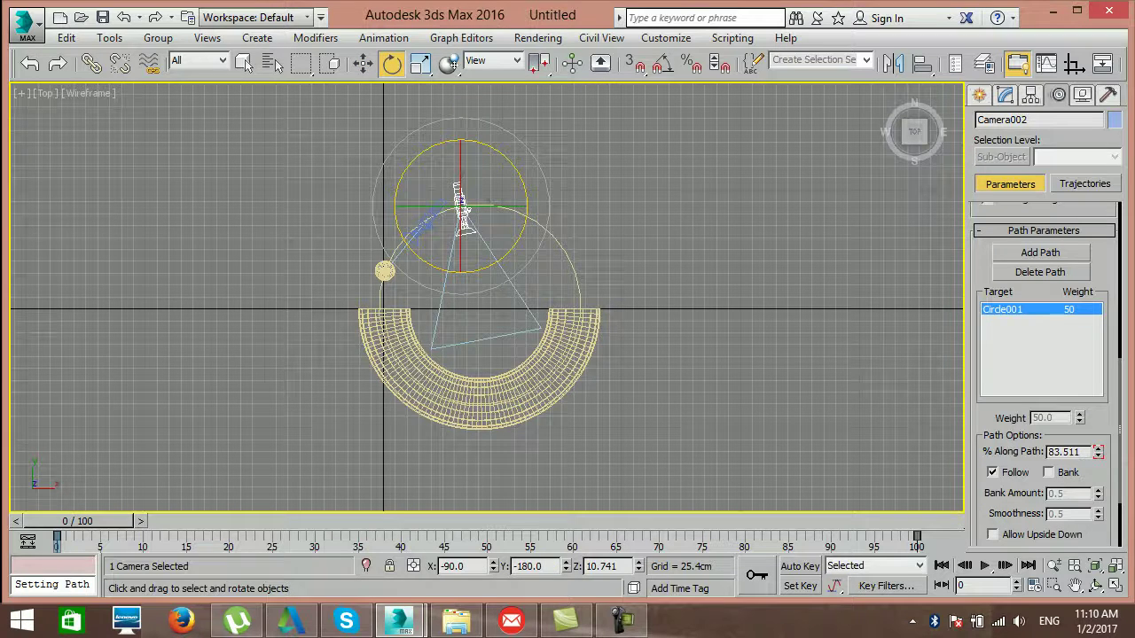
pyautogui.moveTo(502, 154); pyautogui.dragTo(525, 169)
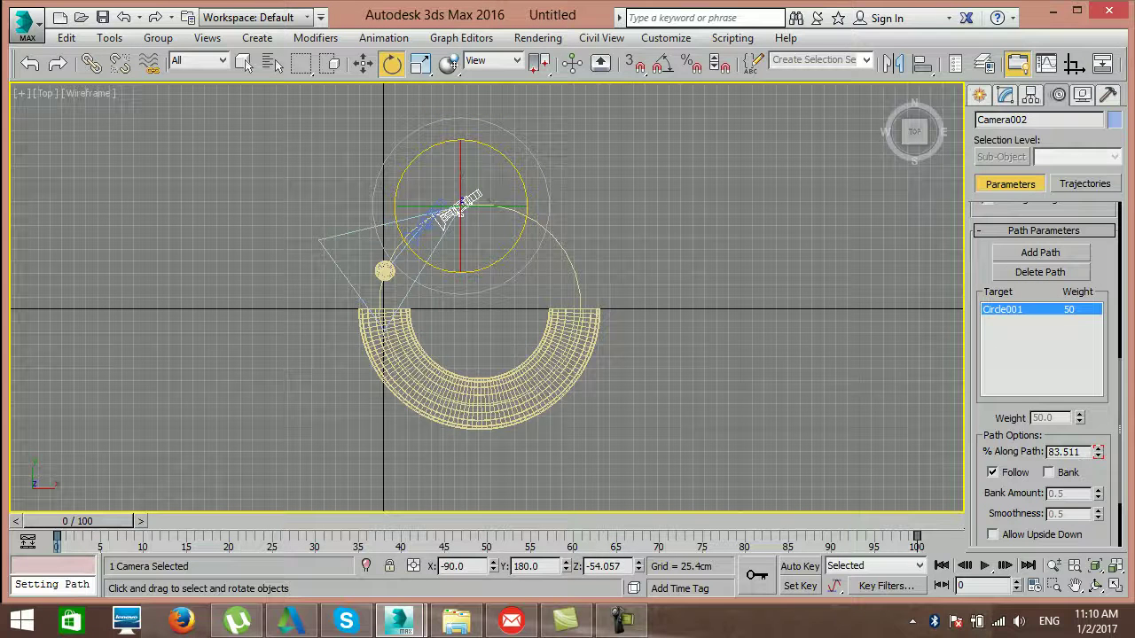
pyautogui.click(363, 63)
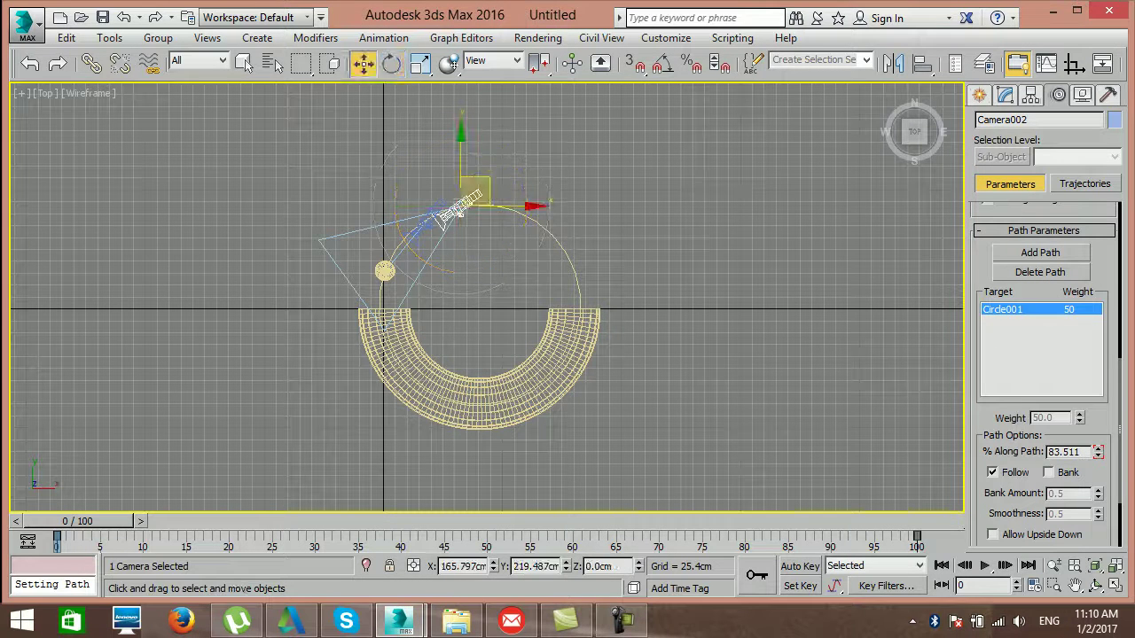
# Move the free camera along the circle to about X 214, Y 223 cm, and switch the Front viewport to the Camera002 view.
pyautogui.moveTo(473, 194); pyautogui.dragTo(484, 192)
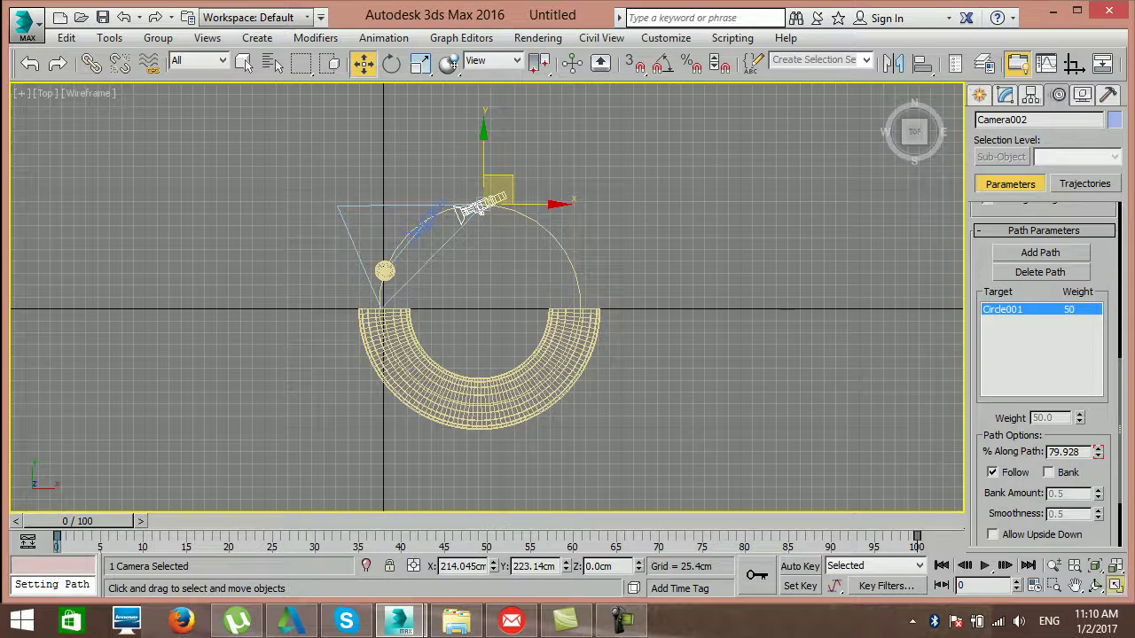
pyautogui.hotkey('alt', 'w')
pyautogui.click(570, 93)
pyautogui.click(614, 114)
pyautogui.click(586, 94)
pyautogui.click(520, 94)
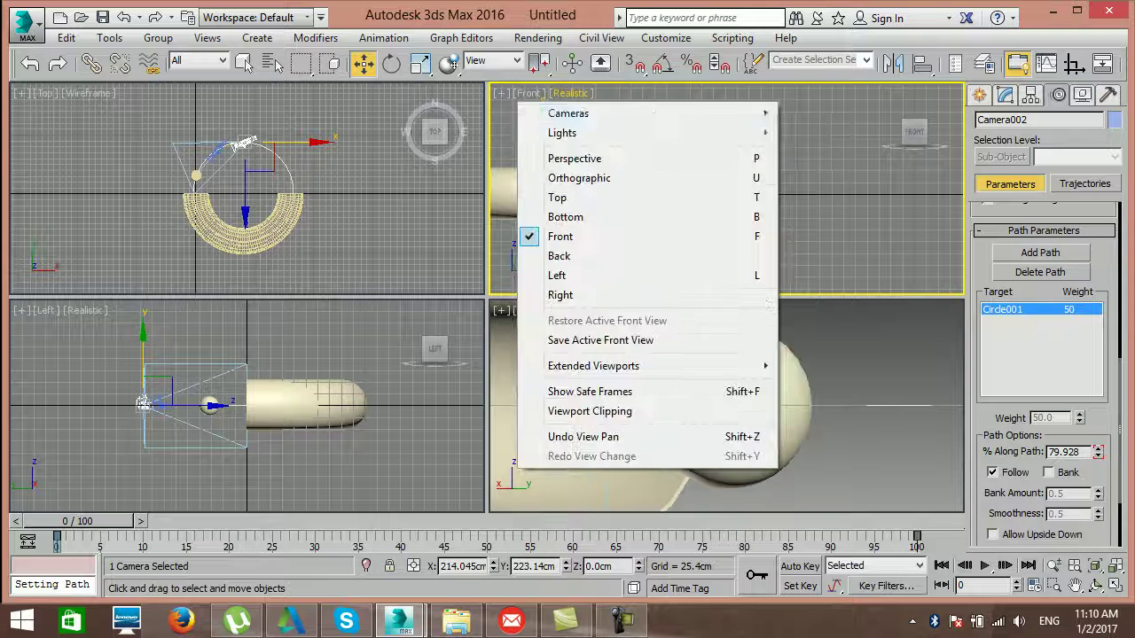
pyautogui.moveTo(585, 113)
pyautogui.click(829, 132)
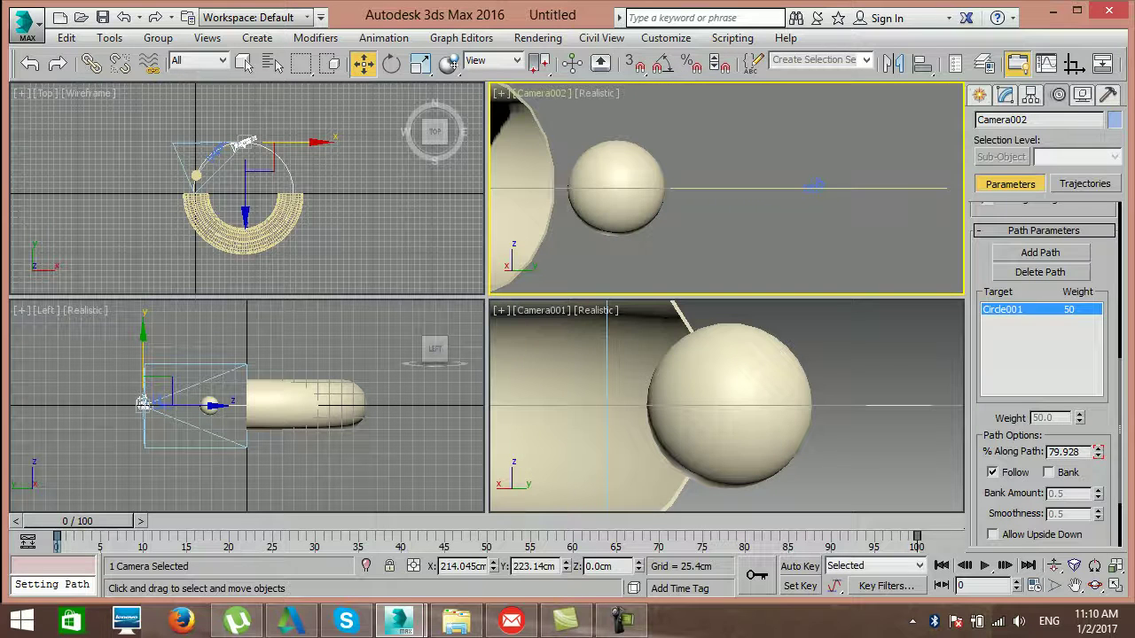
# Change the Lighting and Shadows display of the Camera002 viewport to remove the dark patch inside the tube.
pyautogui.click(595, 93)
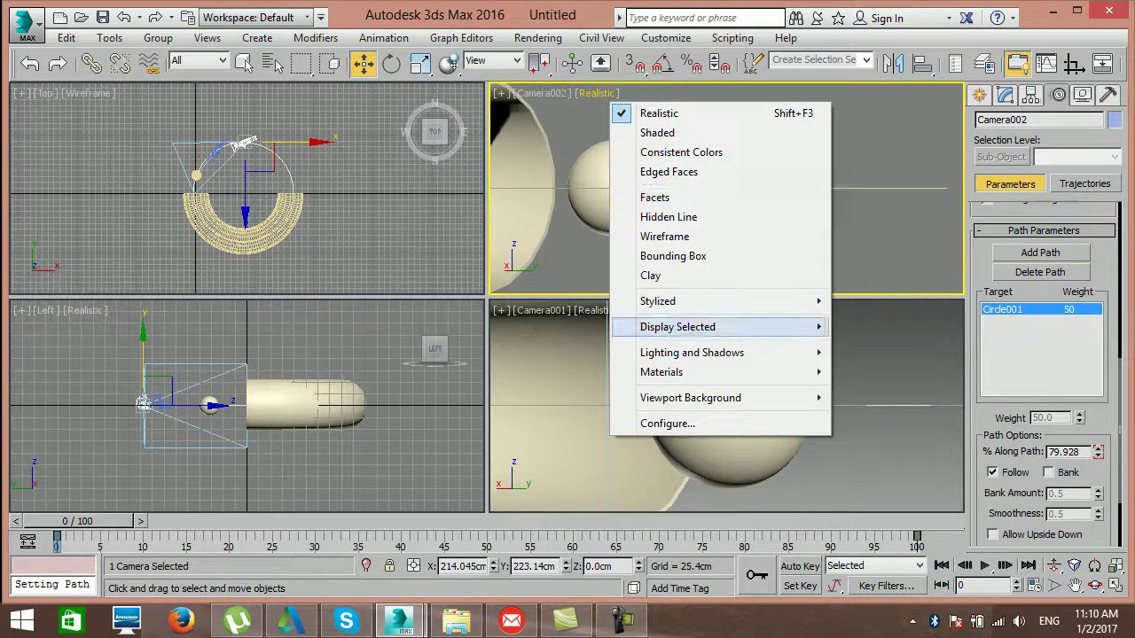
pyautogui.moveTo(691, 352)
pyautogui.click(878, 416)
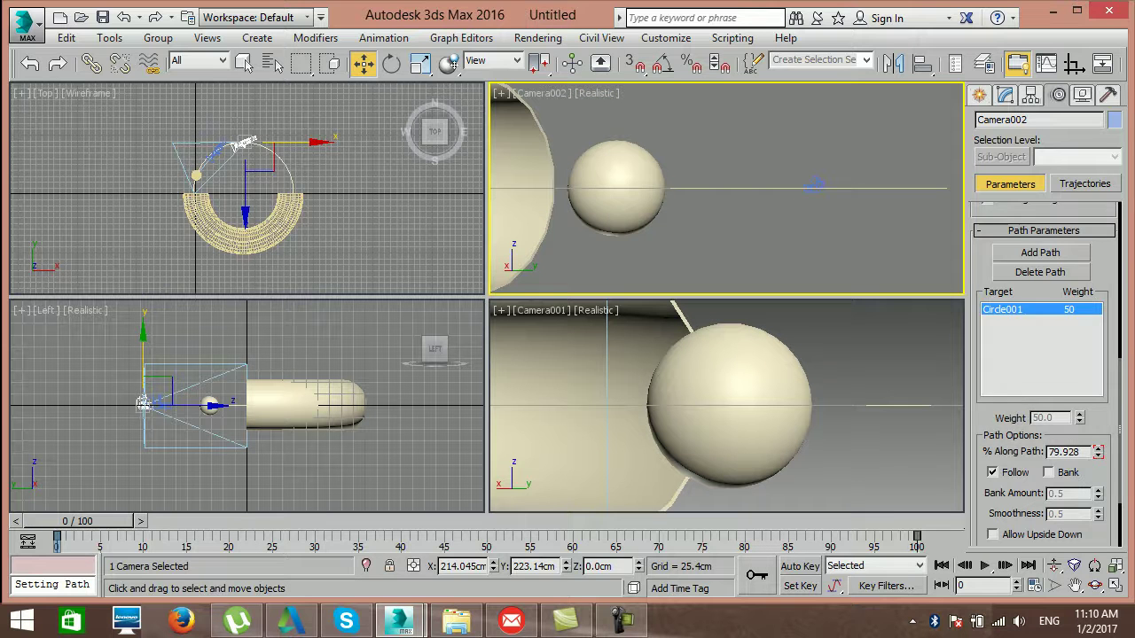
# Clear the selection and play the animation to compare the Camera002 and Camera001 views, leaving the time configuration as it is.
pyautogui.click(833, 244)
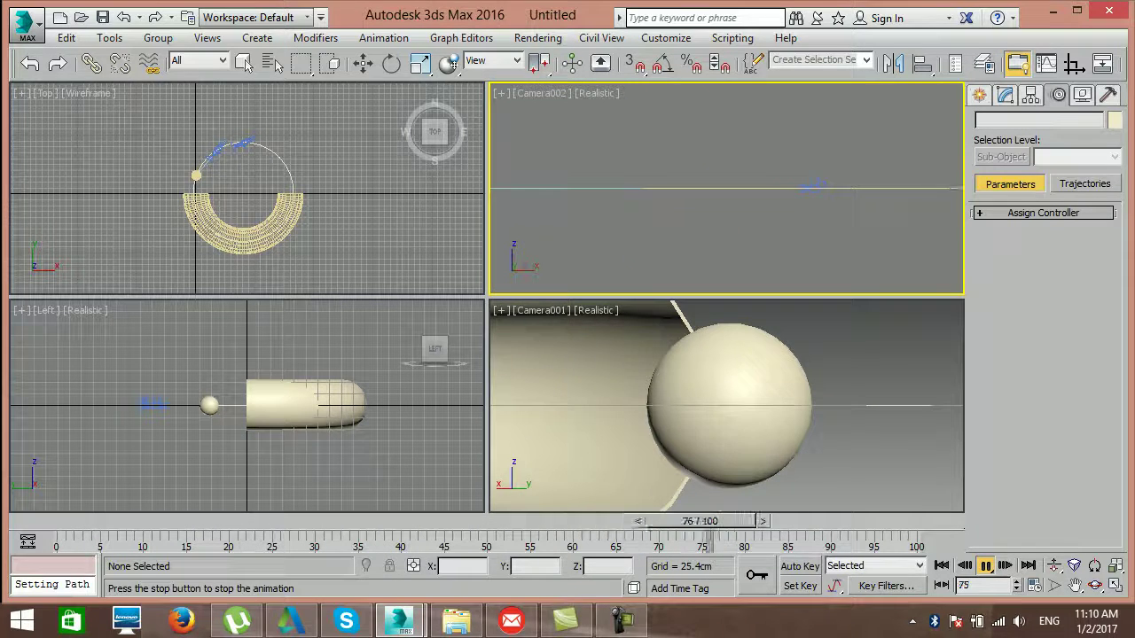
pyautogui.click(727, 406)
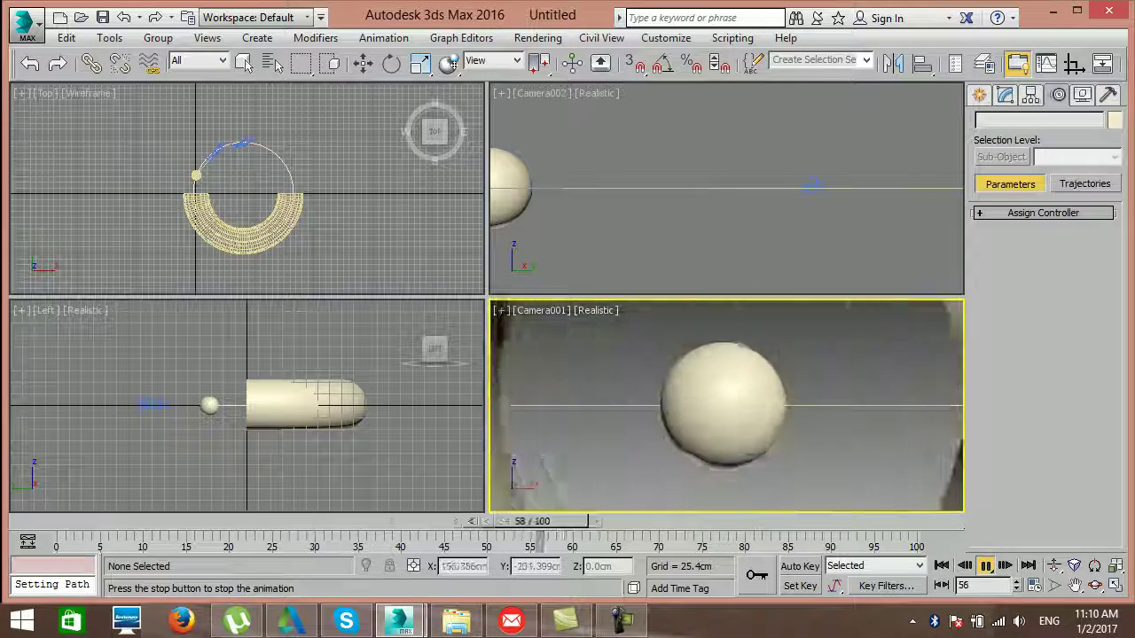
pyautogui.rightClick(985, 566)
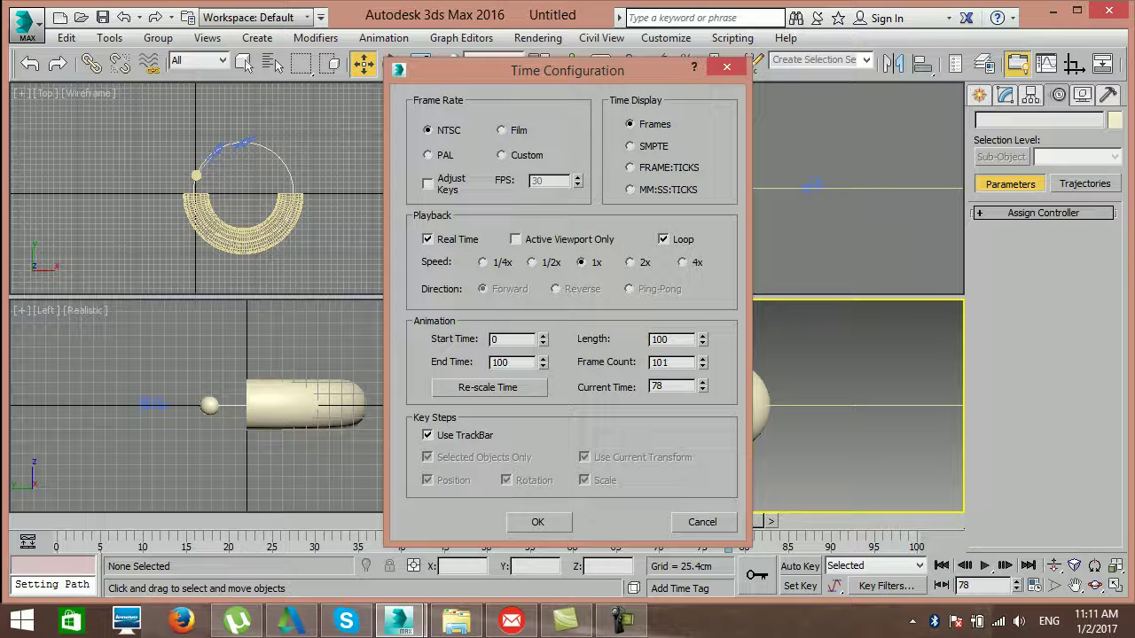
pyautogui.press('Escape')
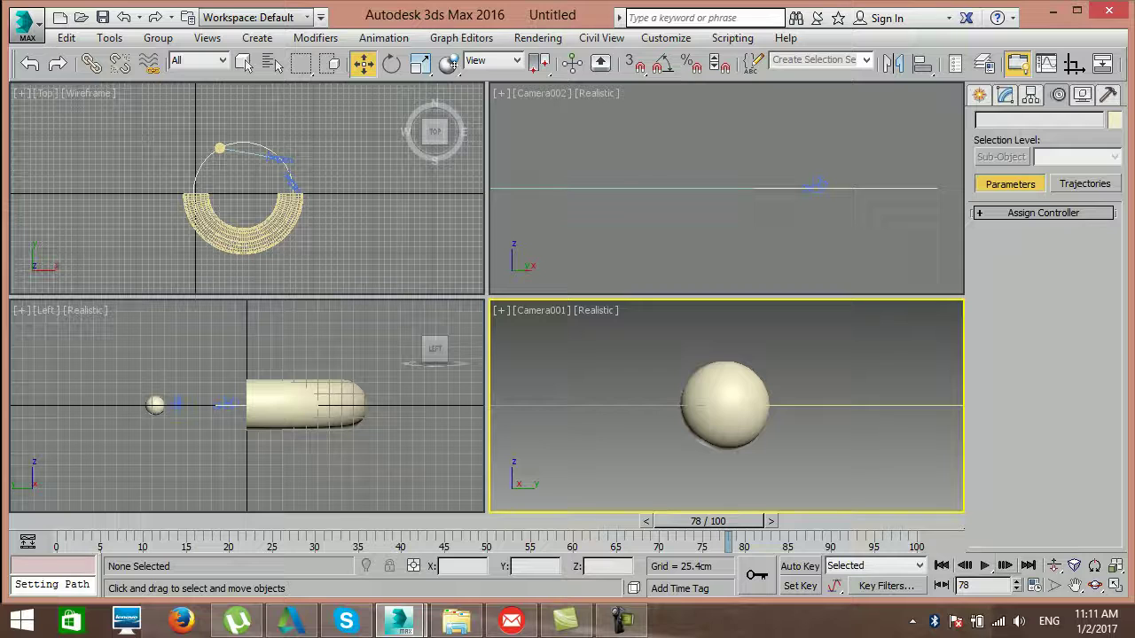
pyautogui.press('/')
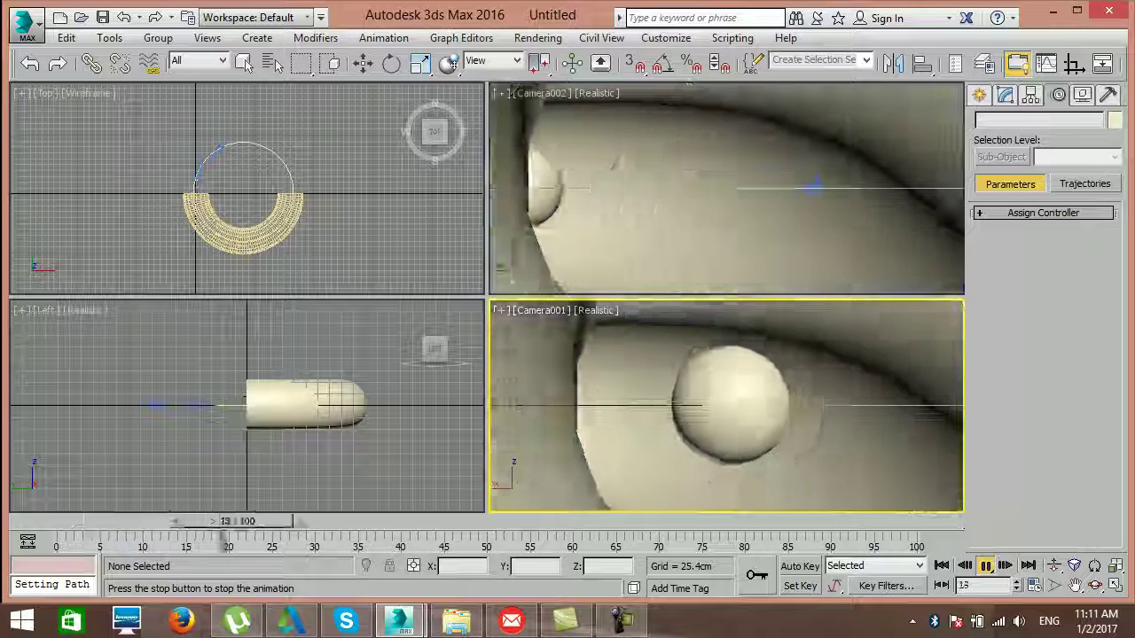